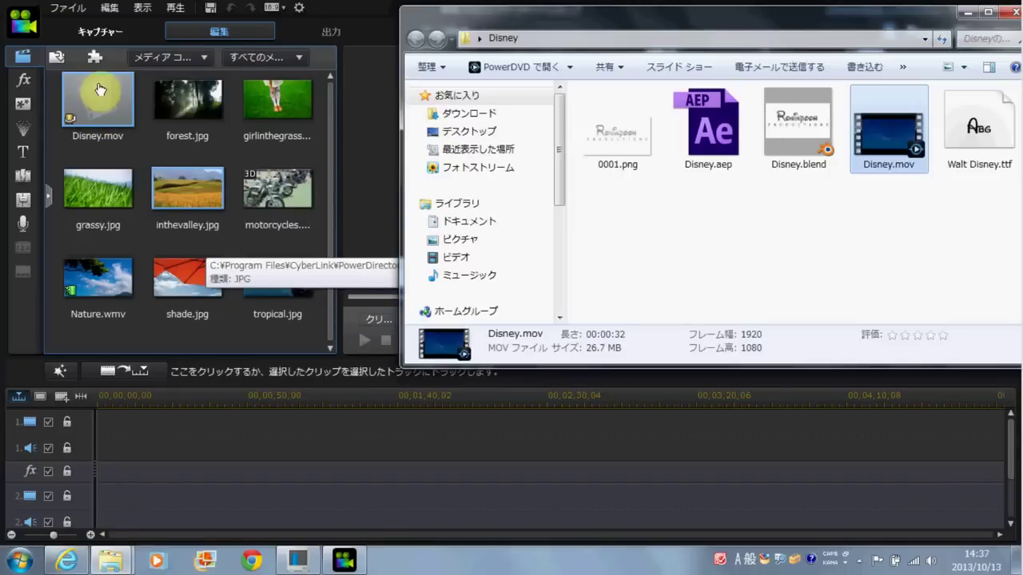
# - Place Disney.mov at the start of video track 1
pyautogui.moveTo(99, 97)
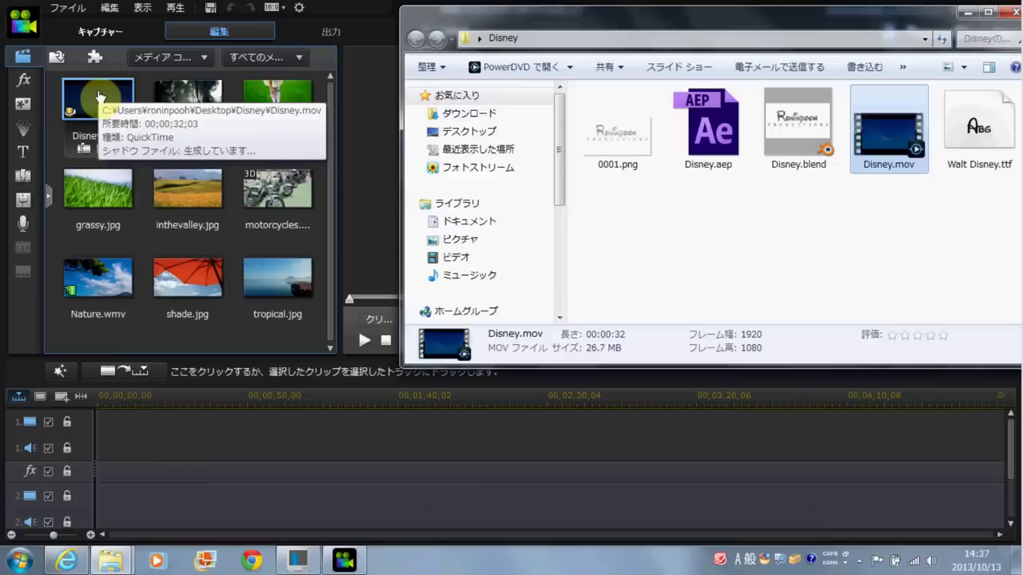
pyautogui.moveTo(99, 96); pyautogui.dragTo(155, 448)
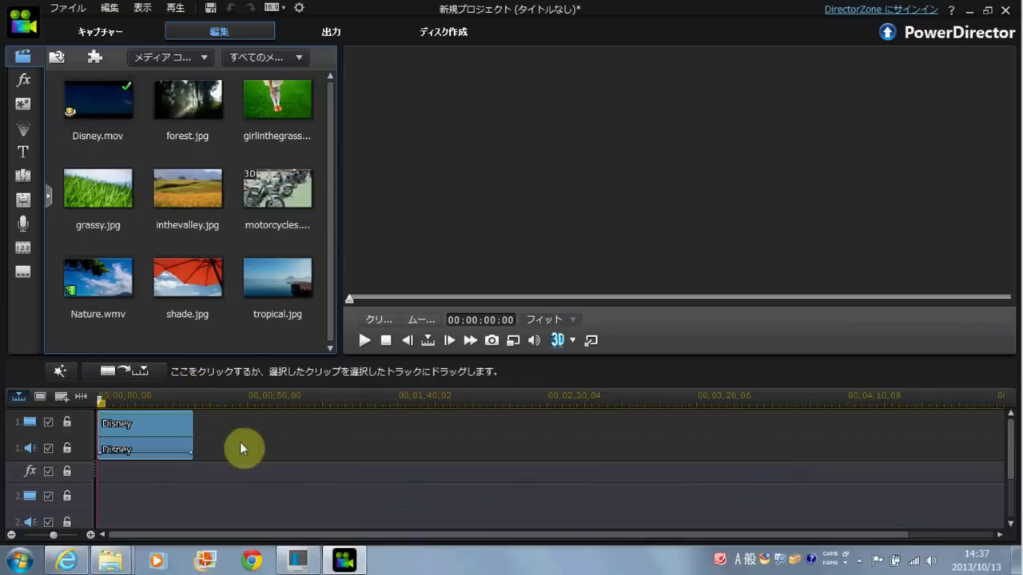
# - Set the output format to WMV with the Windows Media Video 9 FullHD 1920x1080/30p (10 Mbps) profile
pyautogui.click(328, 35)
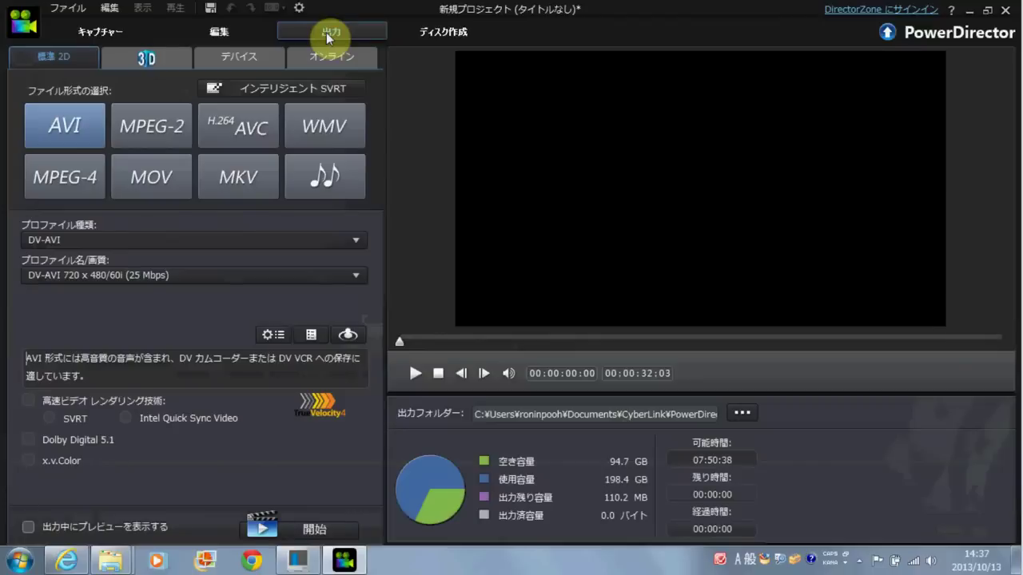
pyautogui.click(333, 127)
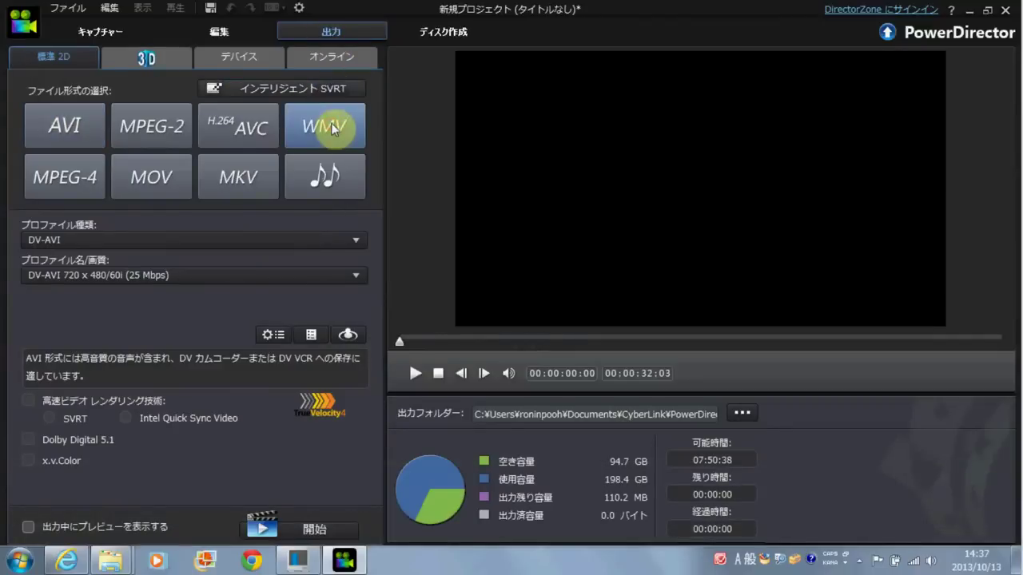
pyautogui.click(357, 247)
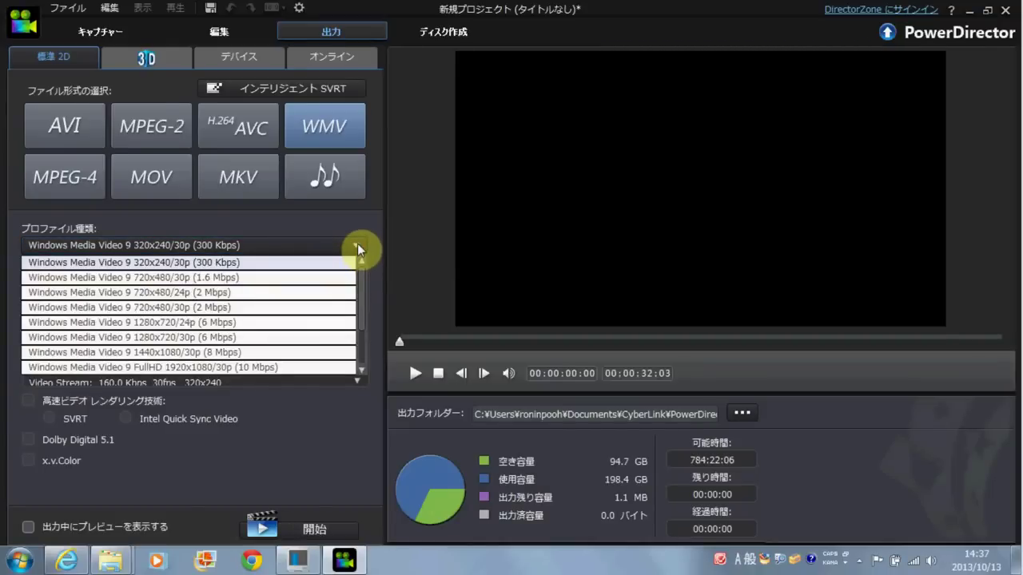
pyautogui.click(303, 367)
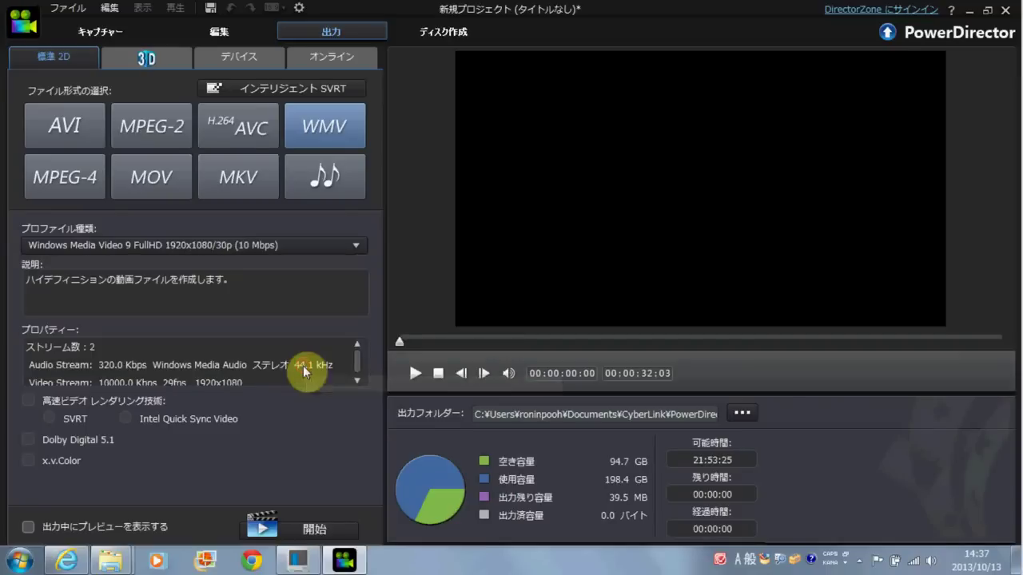
# - Set the output file to disny2.wmv in the desktop's Disney folder and start producing the movie
pyautogui.click(754, 415)
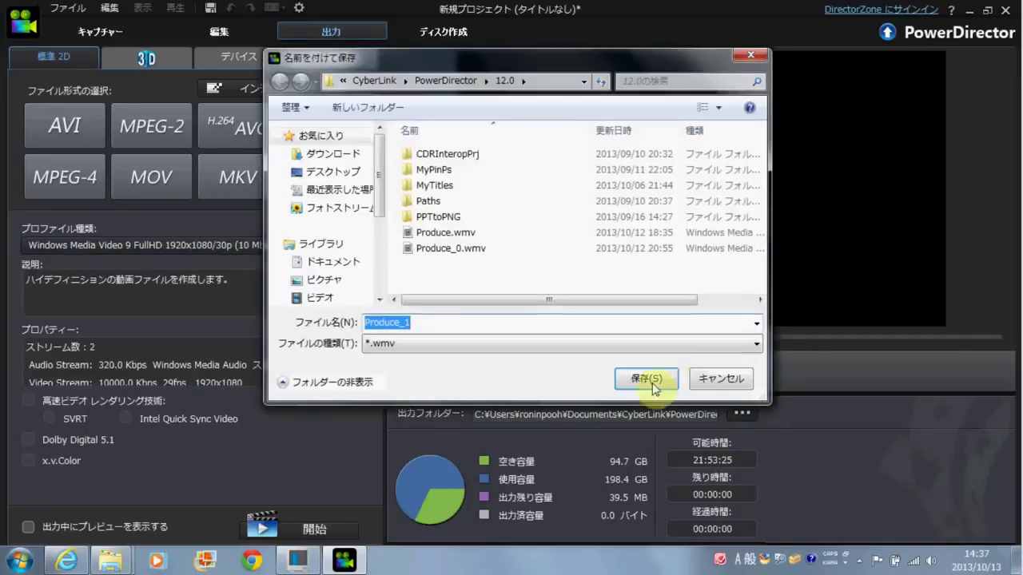
pyautogui.click(525, 292)
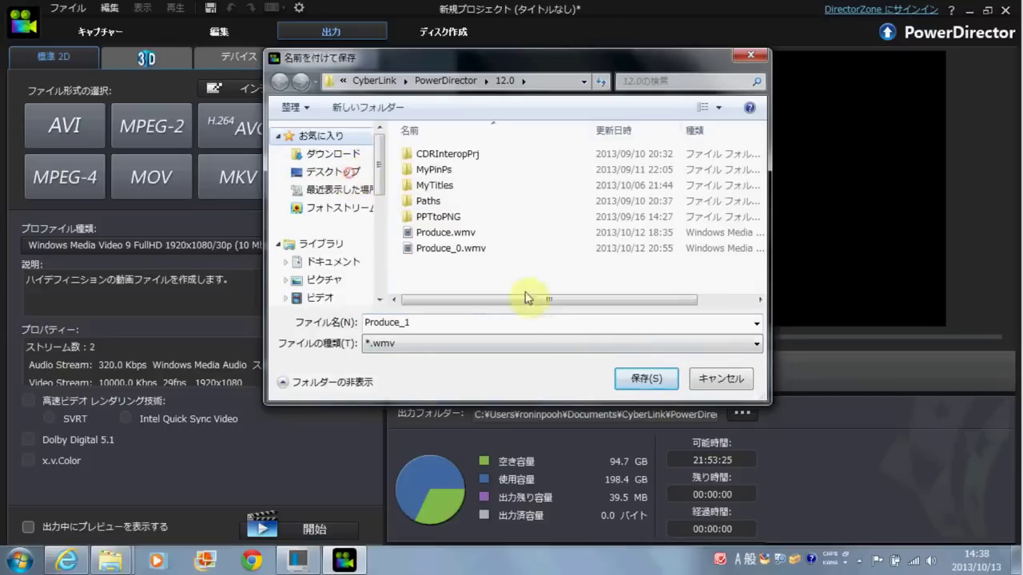
pyautogui.doubleClick(487, 324)
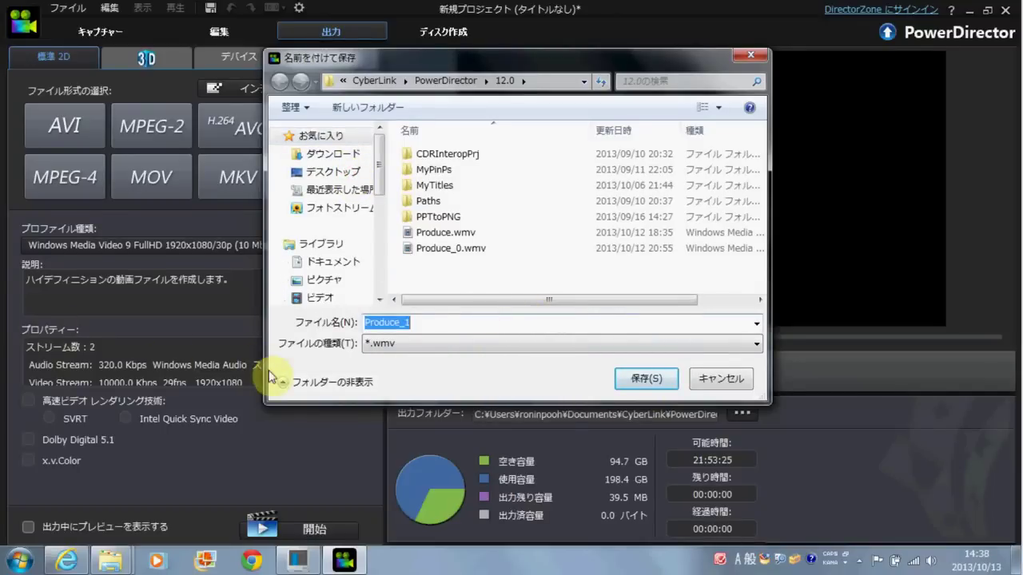
pyautogui.write('disny2')
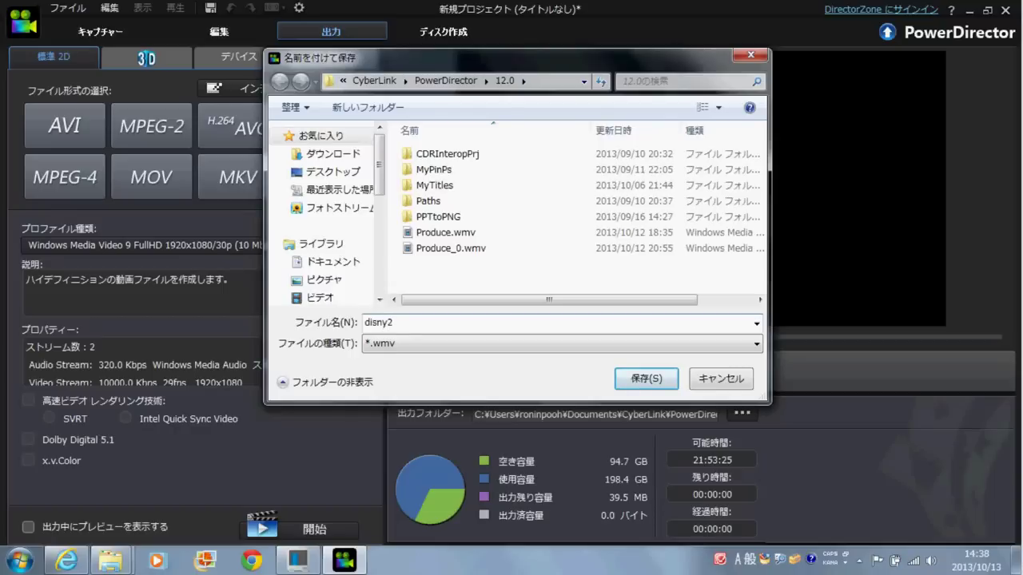
pyautogui.click(345, 172)
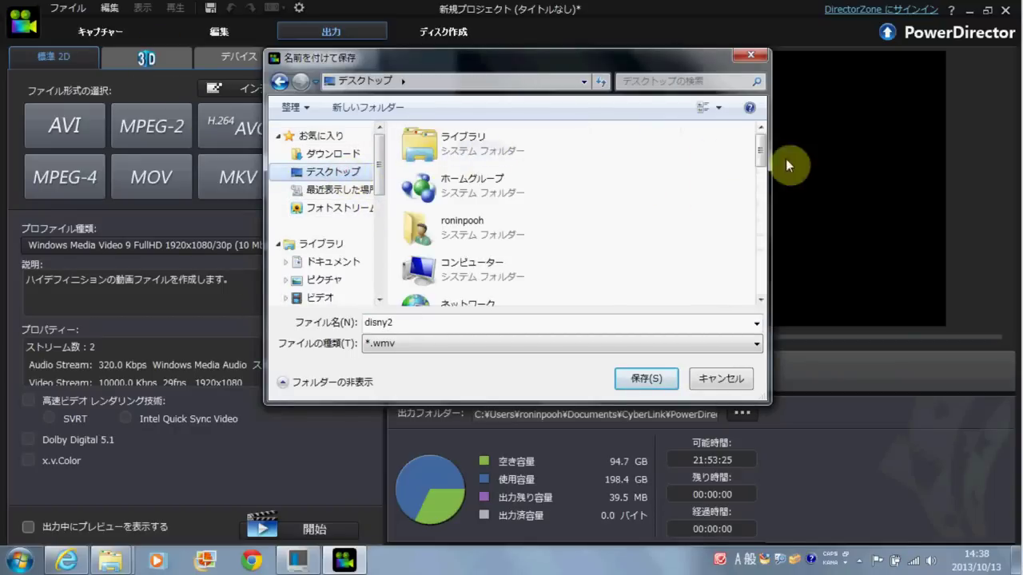
pyautogui.scroll(-5, 765, 166)
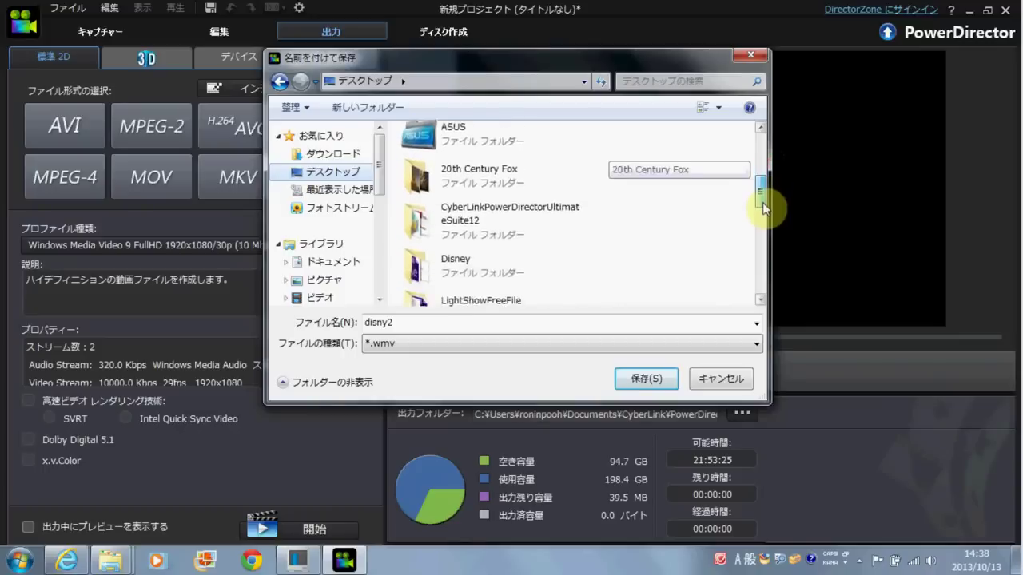
pyautogui.doubleClick(490, 266)
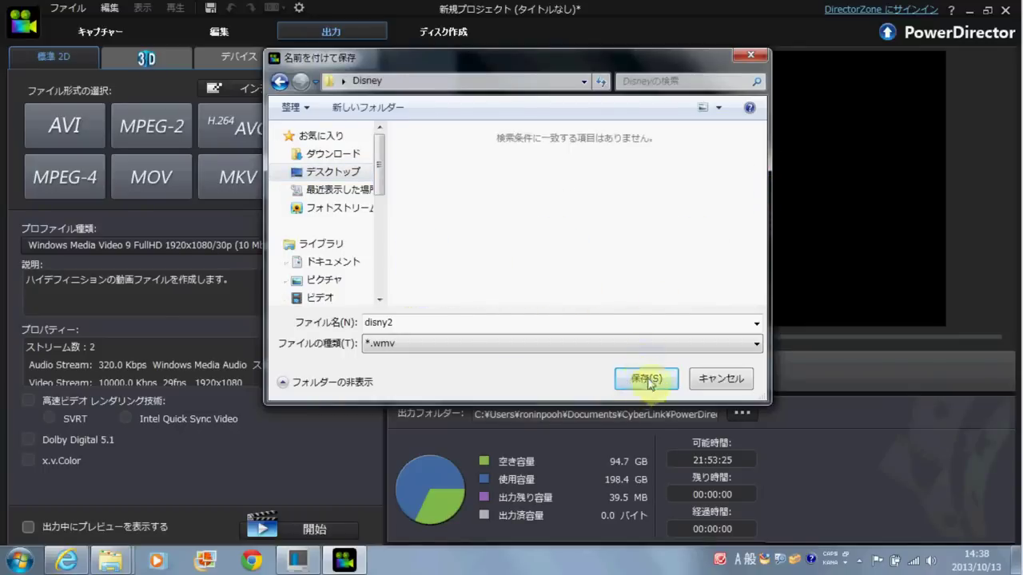
pyautogui.click(648, 380)
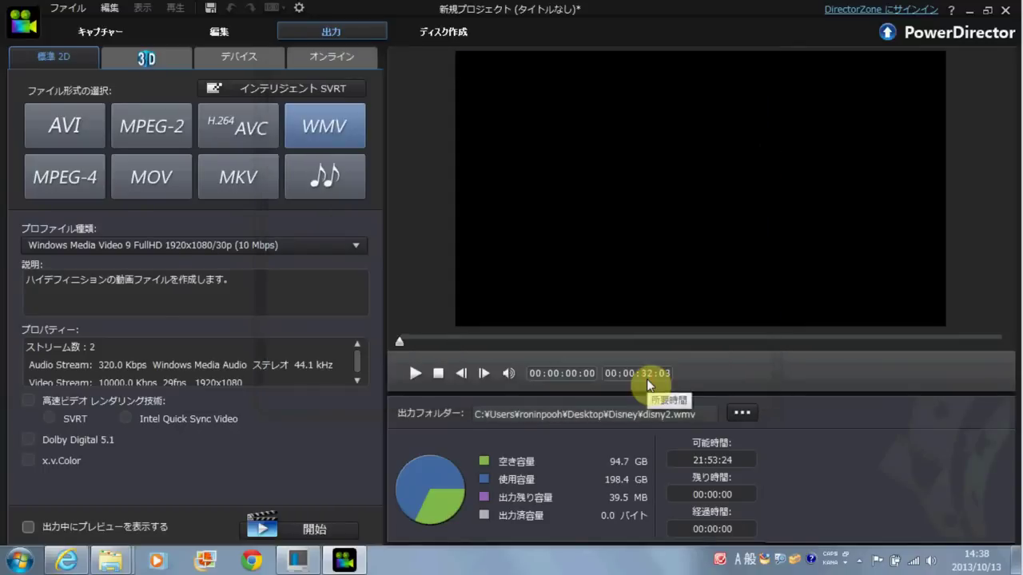
pyautogui.click(293, 530)
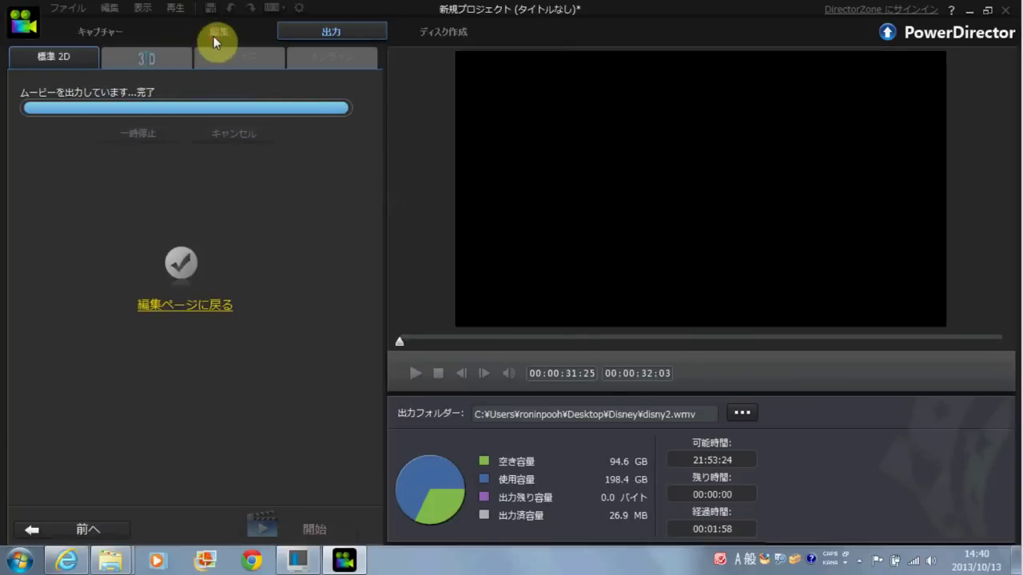
# - Return to editing, replace the Disney clip on track 1 with disny2.wmv at the timeline start, and play it
pyautogui.click(214, 36)
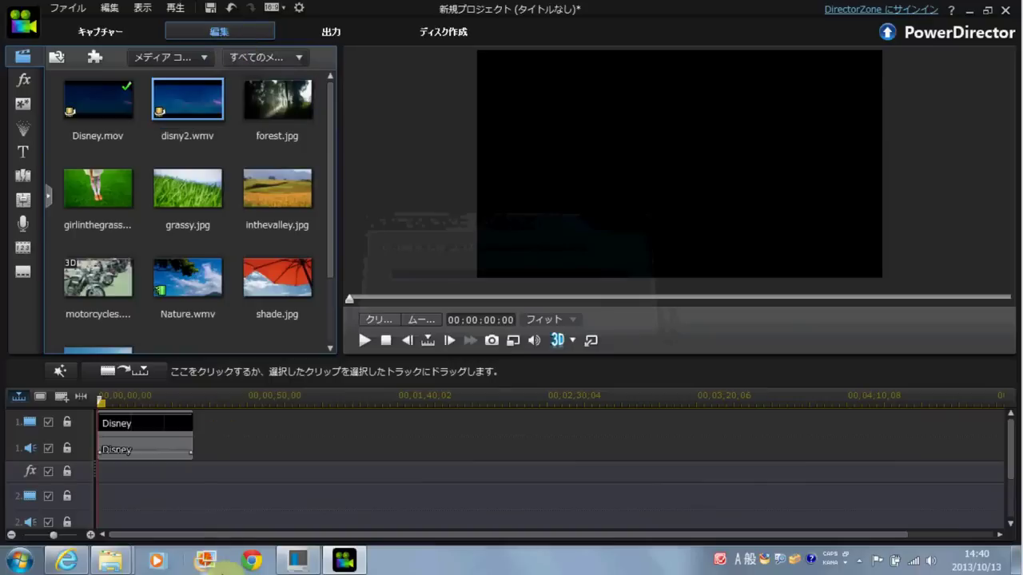
pyautogui.click(178, 447)
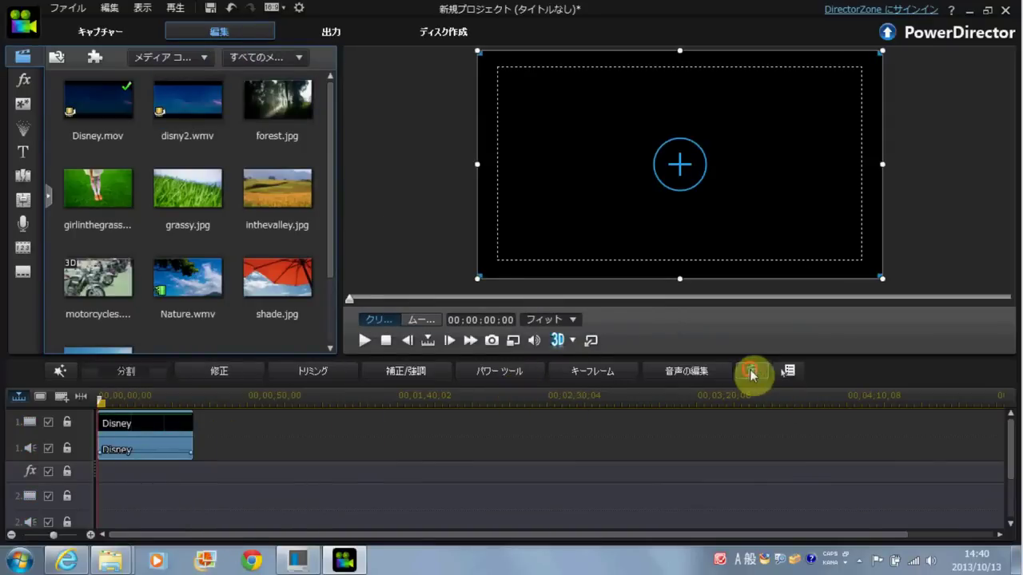
pyautogui.click(752, 373)
pyautogui.moveTo(200, 128); pyautogui.dragTo(93, 449)
pyautogui.click(363, 341)
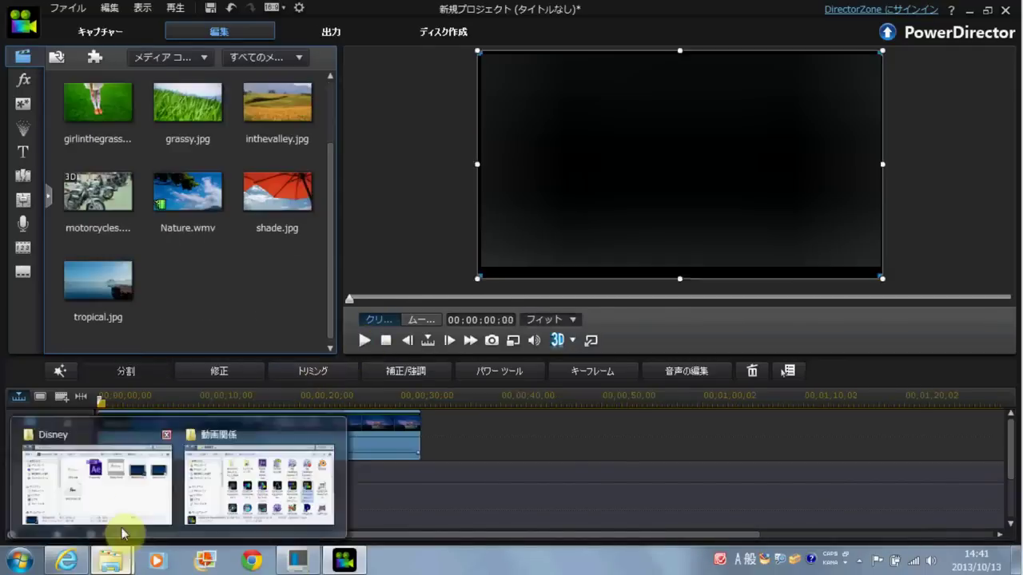
# - Import the title image 0001.png from the Disney folder into the media library
pyautogui.click(96, 503)
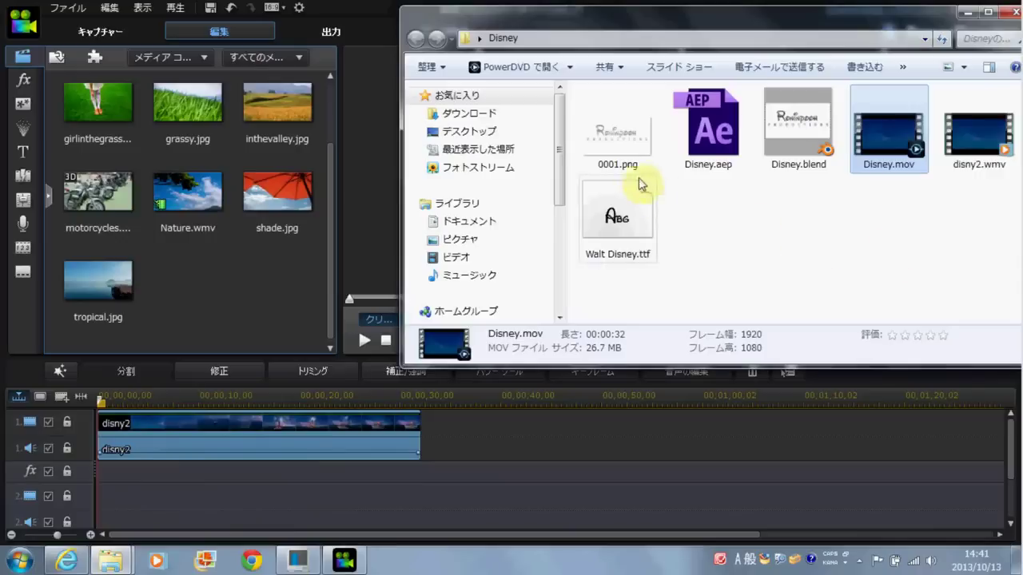
pyautogui.moveTo(619, 146); pyautogui.dragTo(255, 267)
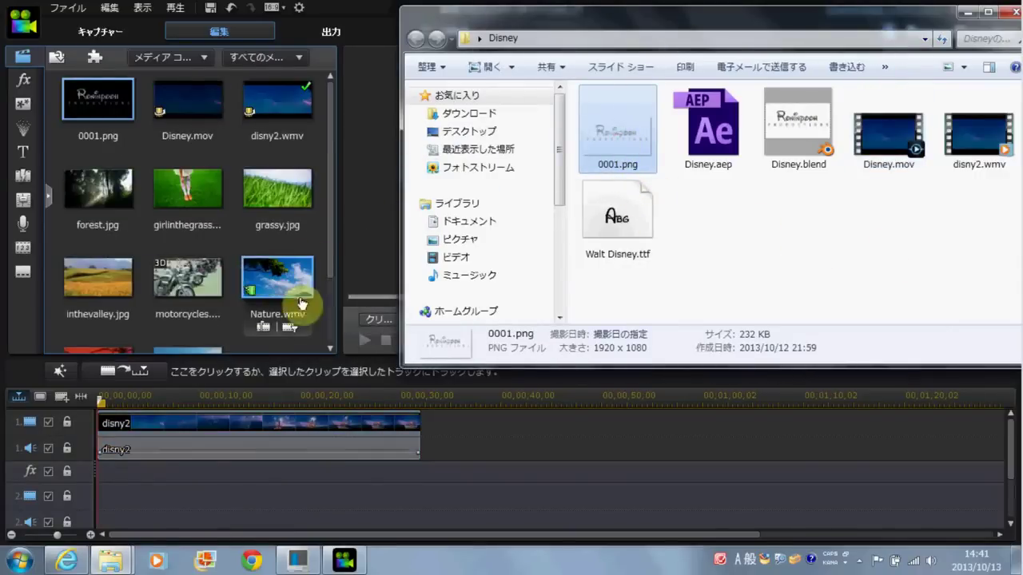
pyautogui.click(353, 8)
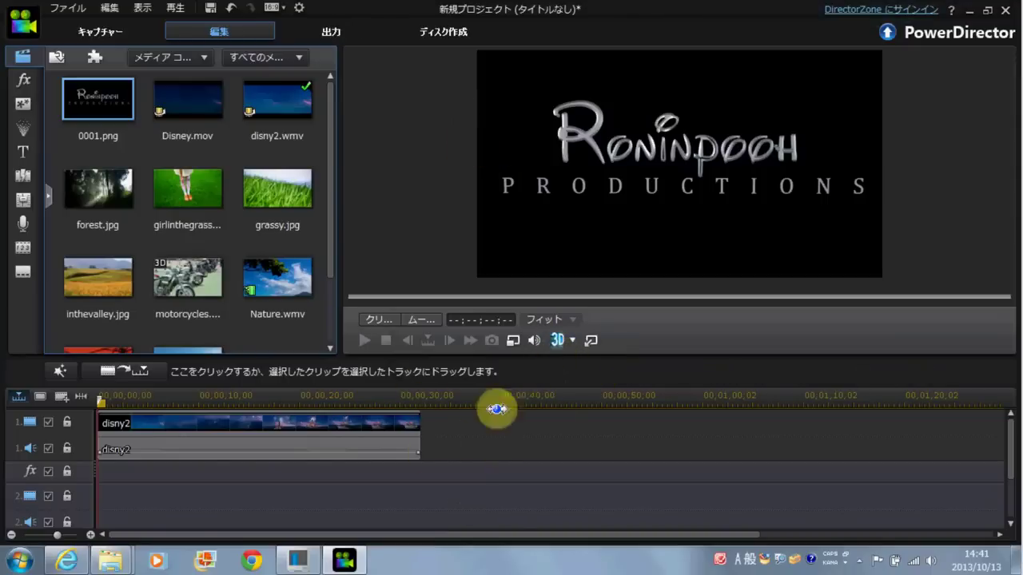
# - Place 0001.png on video track 2 starting at 00;00;25;01 and extend it to the end of the disny2 clip
pyautogui.click(212, 432)
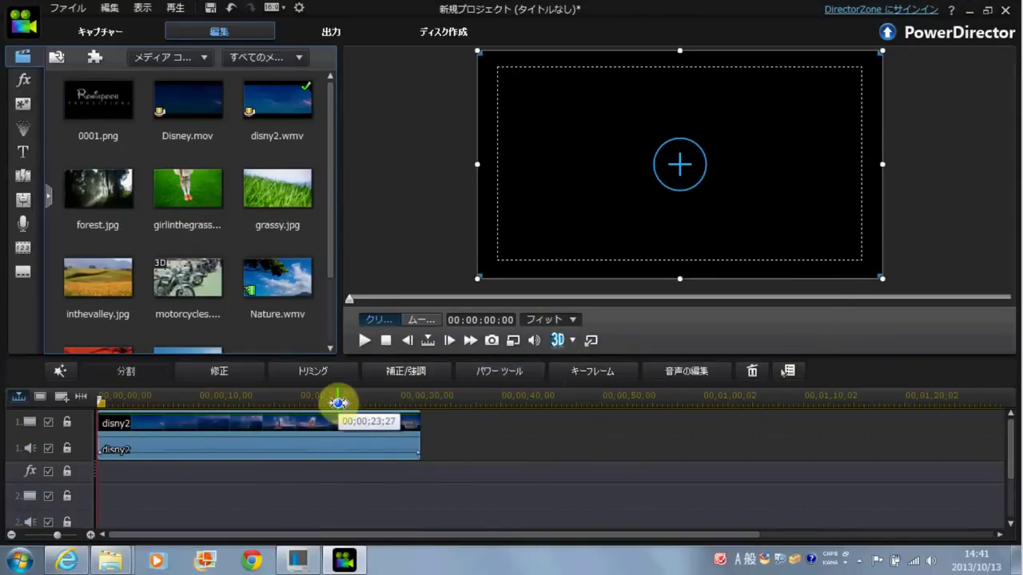
pyautogui.click(337, 402)
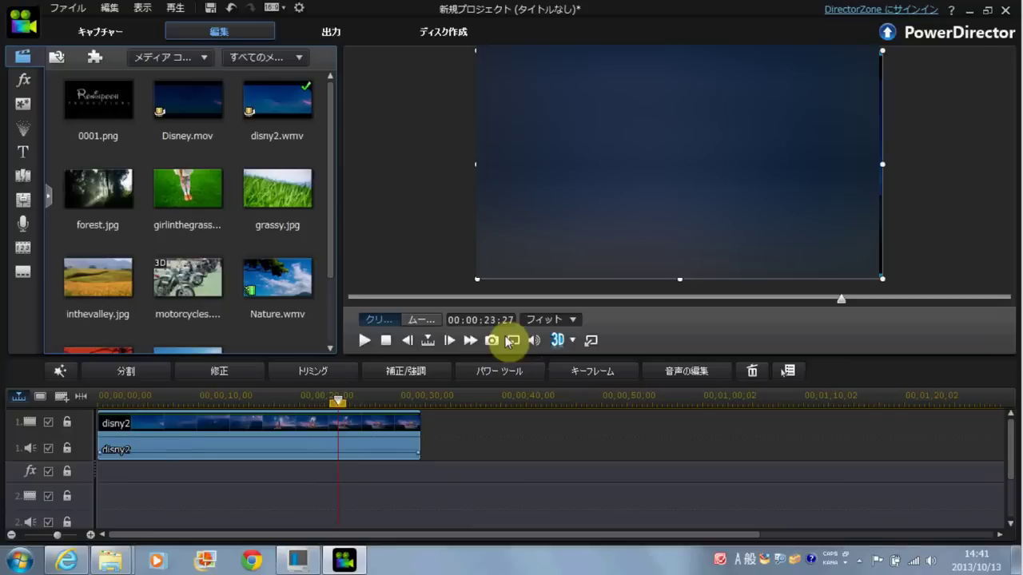
pyautogui.click(366, 342)
pyautogui.click(366, 342)
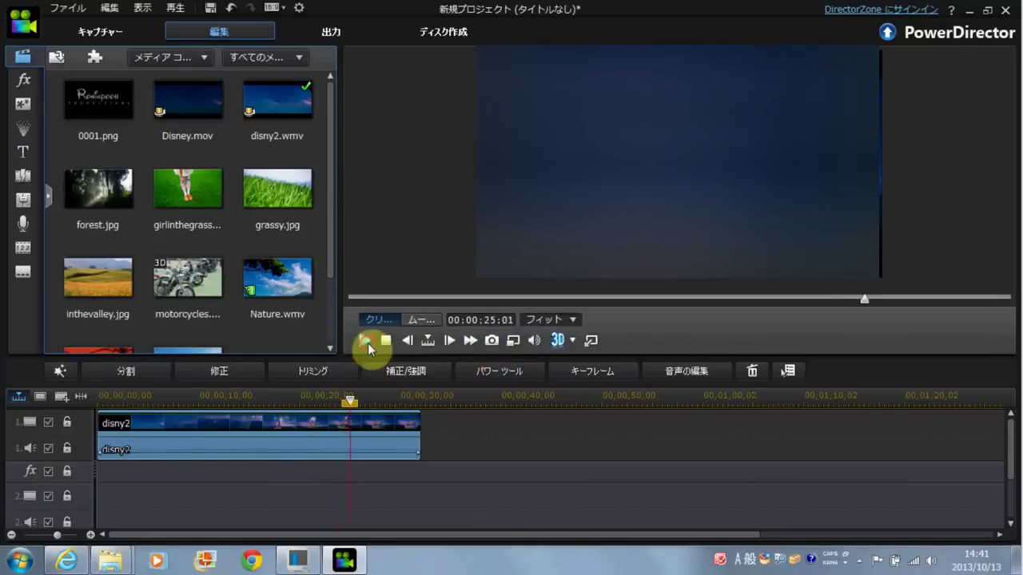
pyautogui.click(368, 343)
pyautogui.click(368, 342)
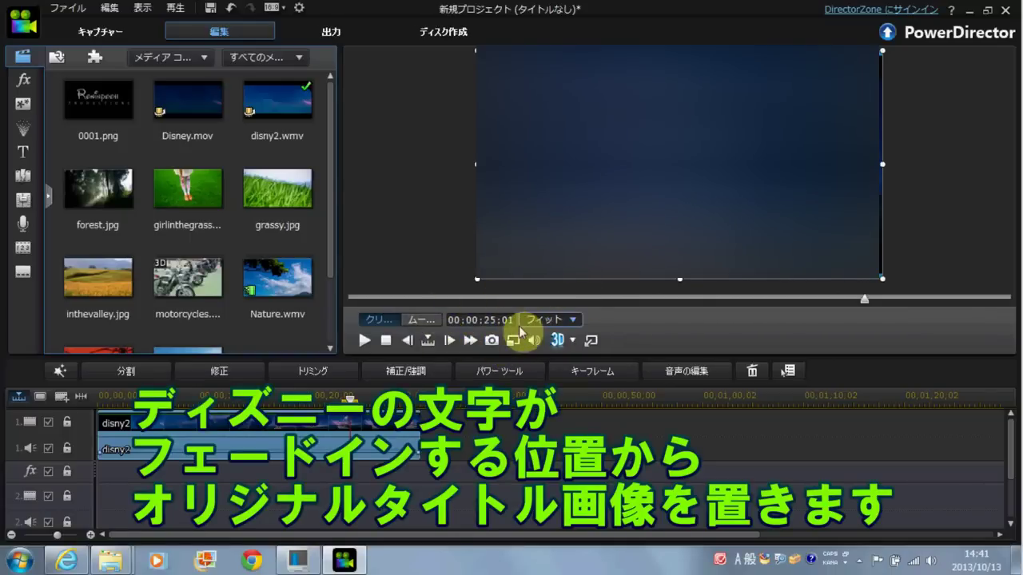
pyautogui.moveTo(89, 110); pyautogui.dragTo(374, 445)
pyautogui.moveTo(1011, 461); pyautogui.dragTo(1011, 445)
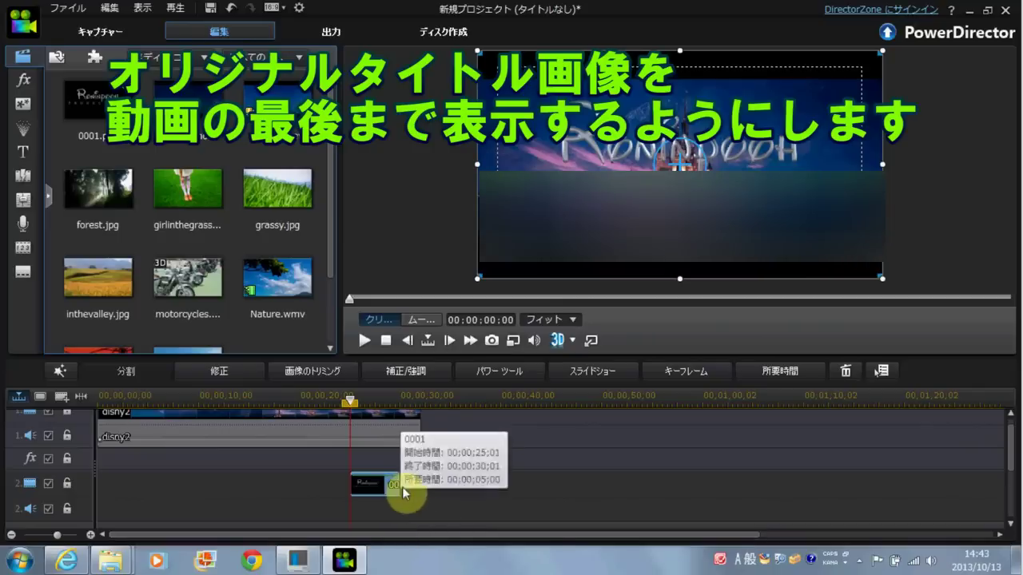
pyautogui.moveTo(399, 488); pyautogui.dragTo(417, 489)
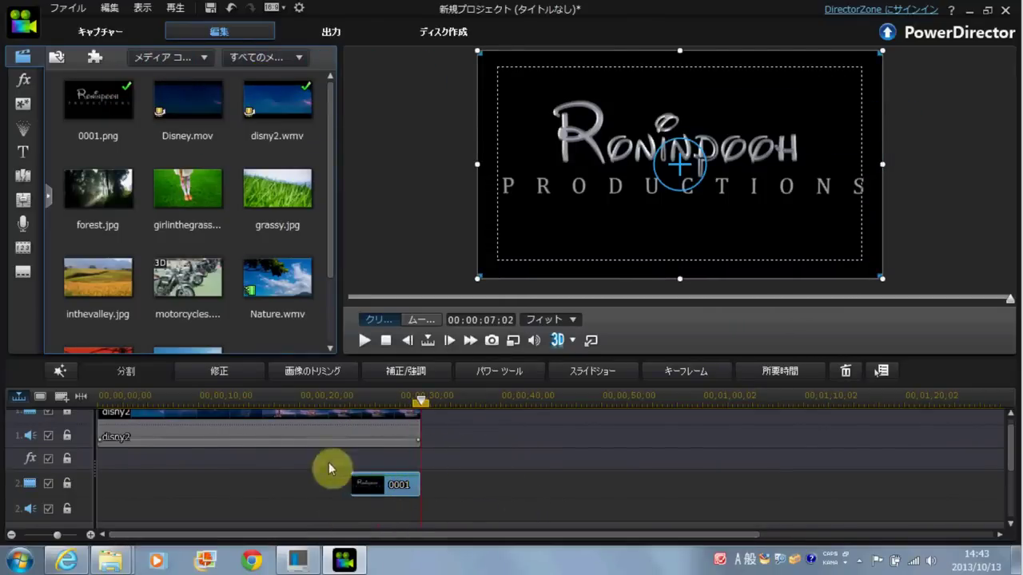
# - Preview the title image over the video from 00;00;23;09, then step back to 00;00;25;02 where the title begins
pyautogui.click(331, 399)
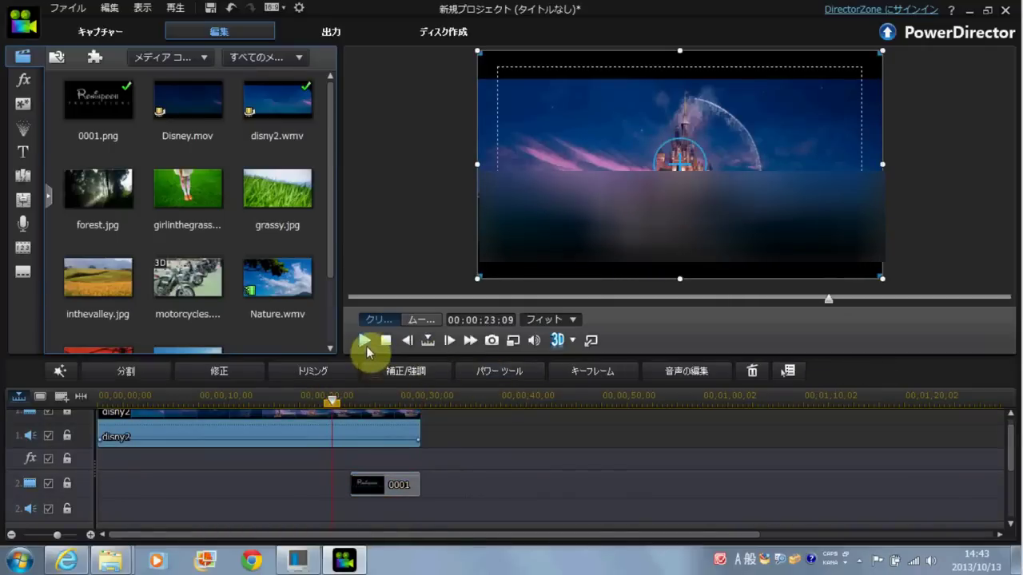
pyautogui.click(365, 340)
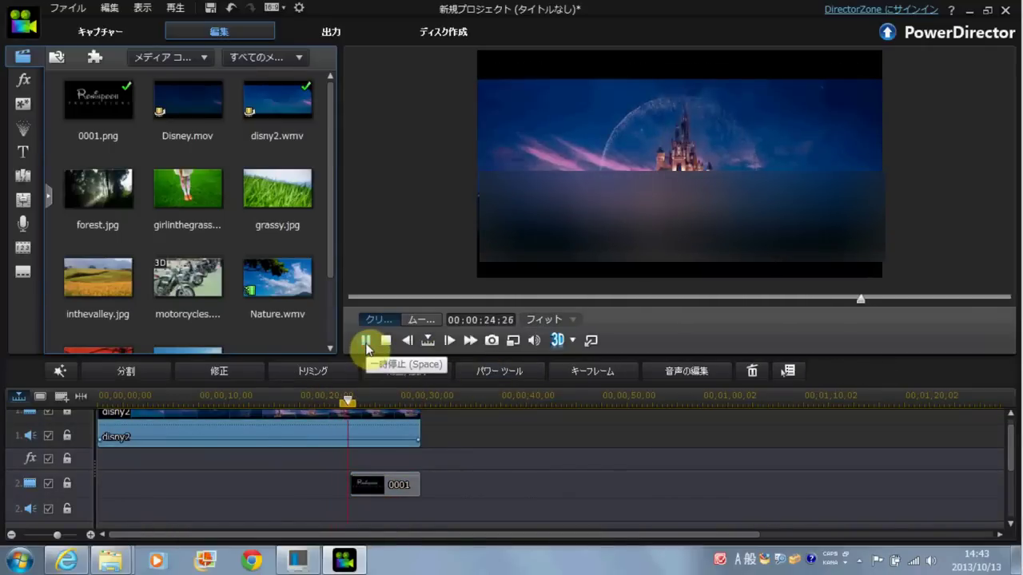
pyautogui.click(365, 343)
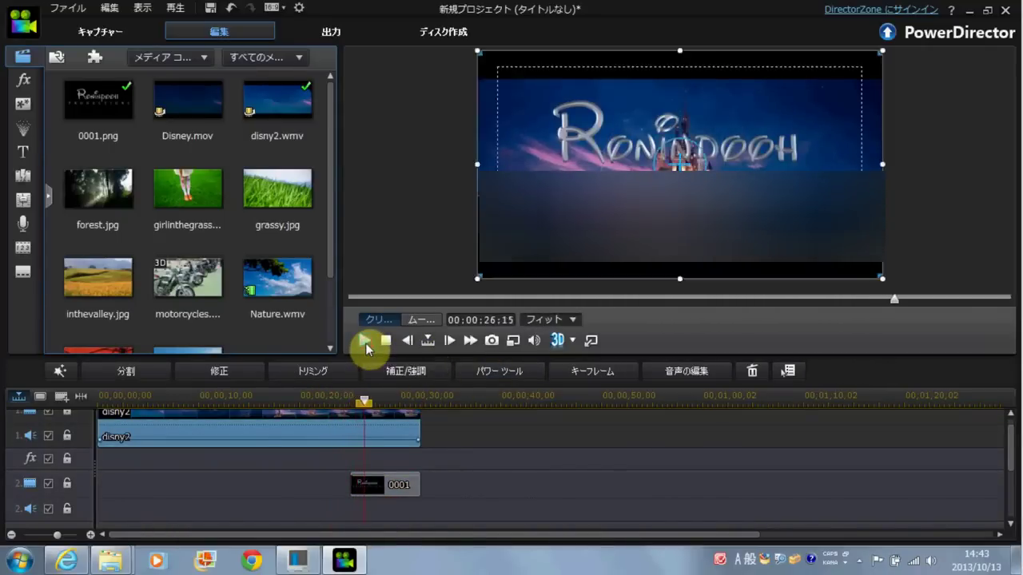
pyautogui.click(408, 342)
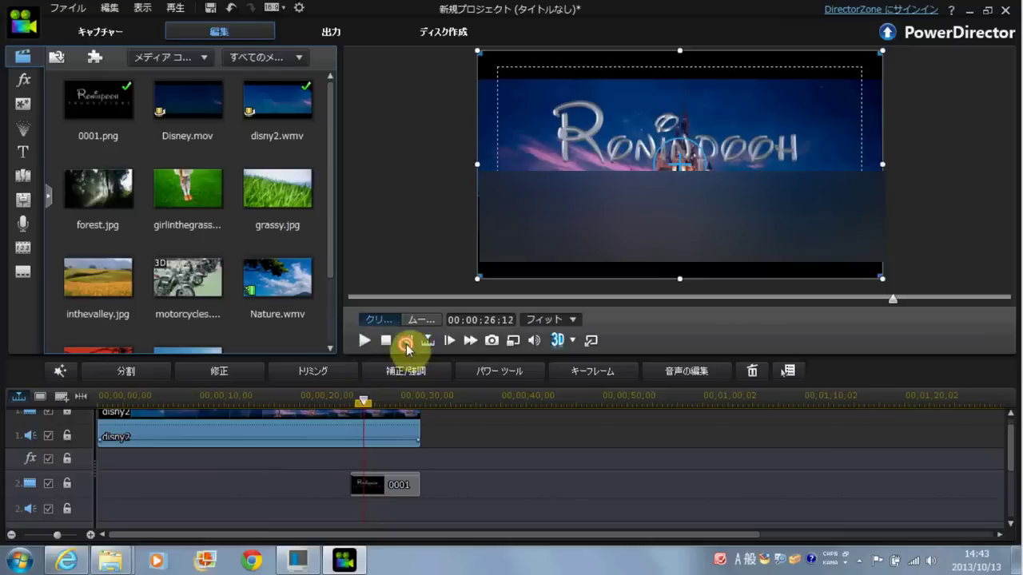
pyautogui.click(408, 342)
pyautogui.click(407, 342)
pyautogui.click(408, 342)
pyautogui.click(408, 342)
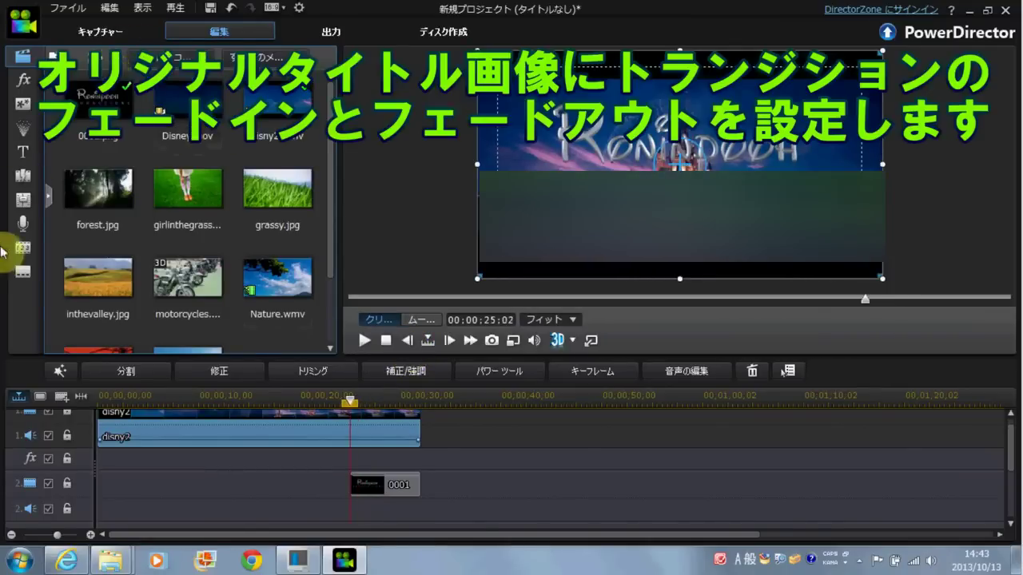
# - Add a Fade transition to both the start and the end of the 0001 title image on track 2
pyautogui.click(22, 175)
pyautogui.moveTo(256, 210); pyautogui.dragTo(353, 467)
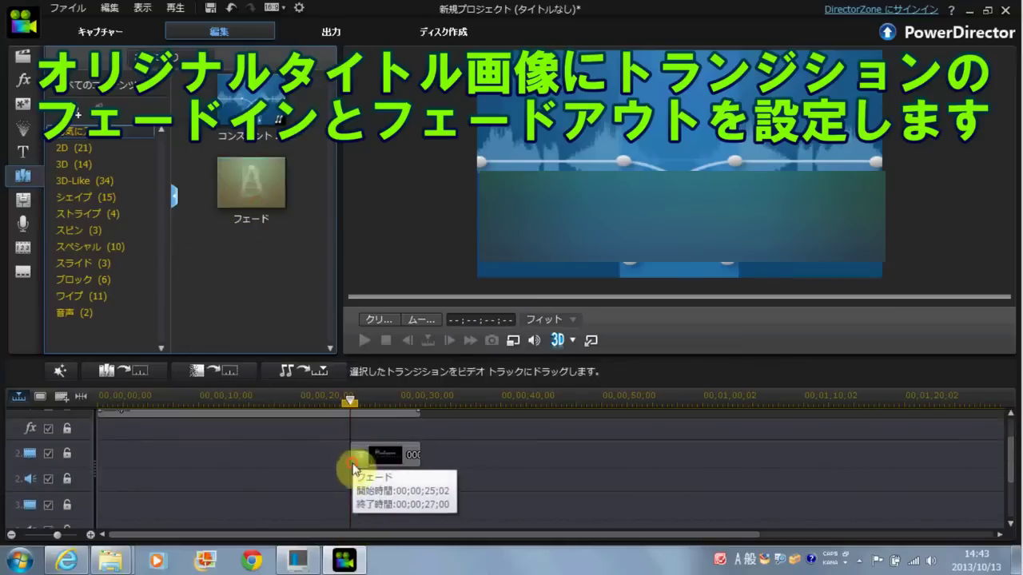
pyautogui.moveTo(263, 201); pyautogui.dragTo(413, 436)
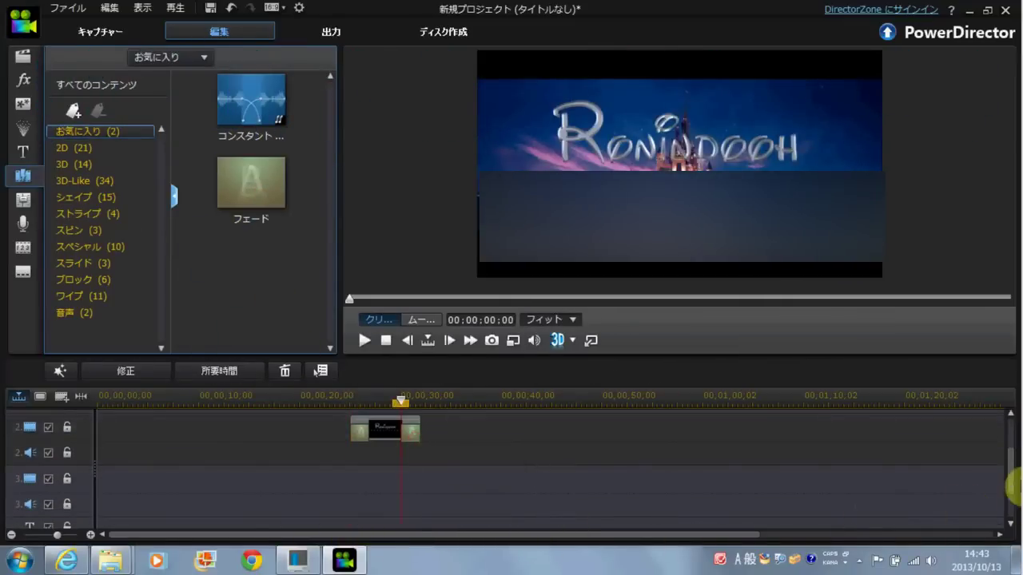
pyautogui.moveTo(1012, 485); pyautogui.dragTo(1005, 448)
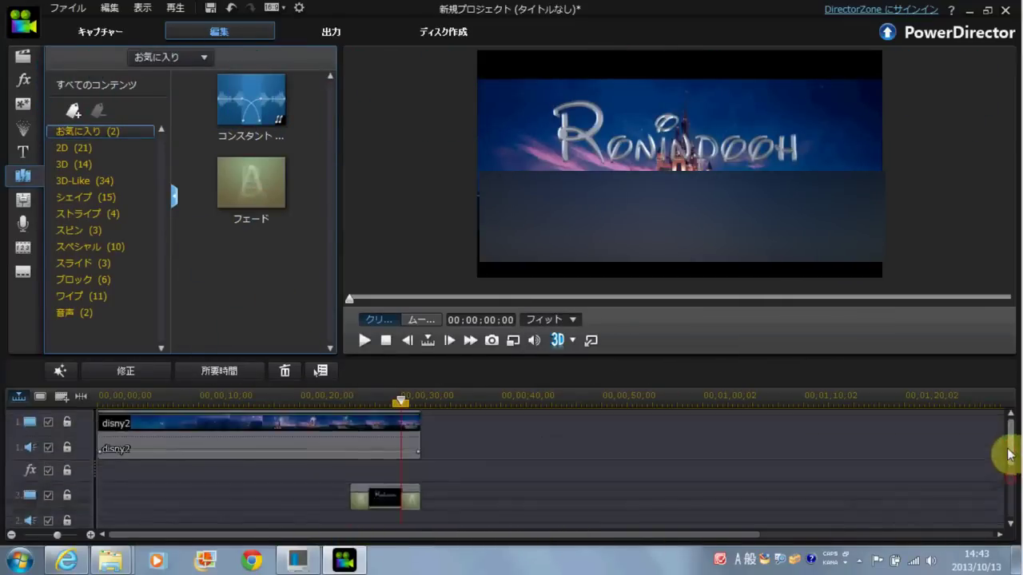
# - Play back the title section from shortly before the 0001 image to check its fade-in and fade-out
pyautogui.click(339, 398)
pyautogui.click(366, 342)
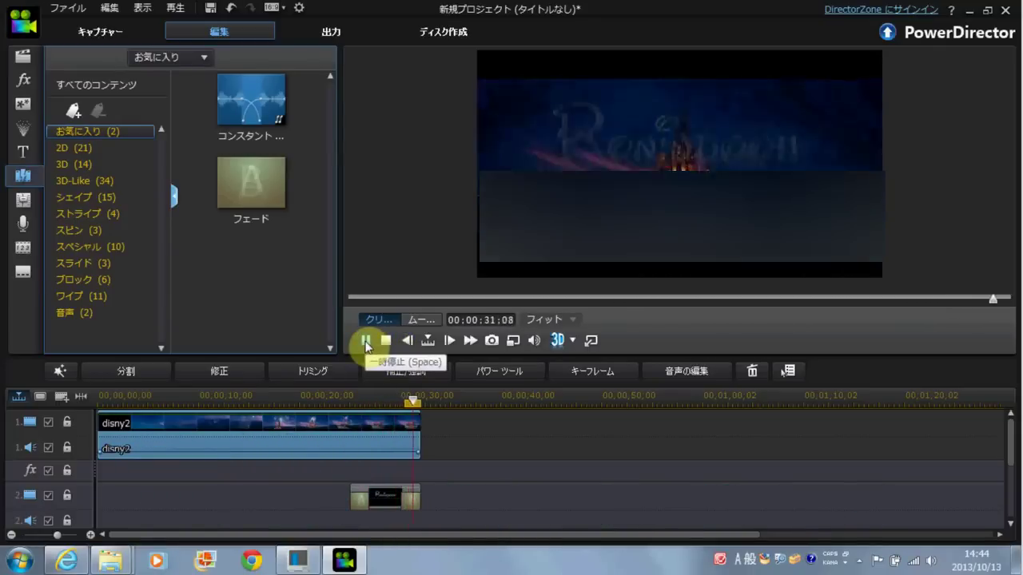
# - Shrink the 0001 title image and centre it over the original Walt Disney lettering, then preview its placement
pyautogui.click(398, 500)
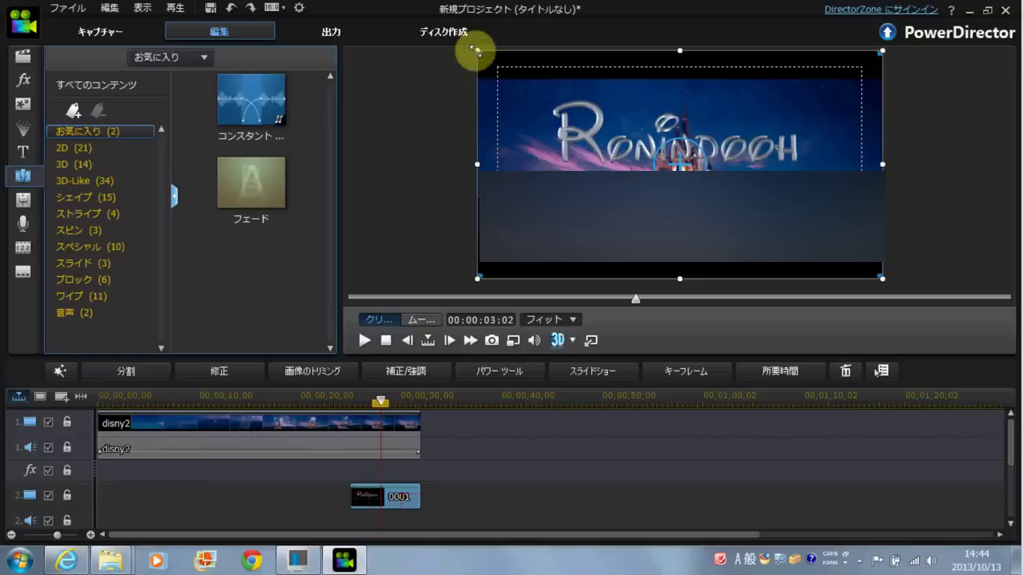
pyautogui.moveTo(486, 85); pyautogui.dragTo(722, 256)
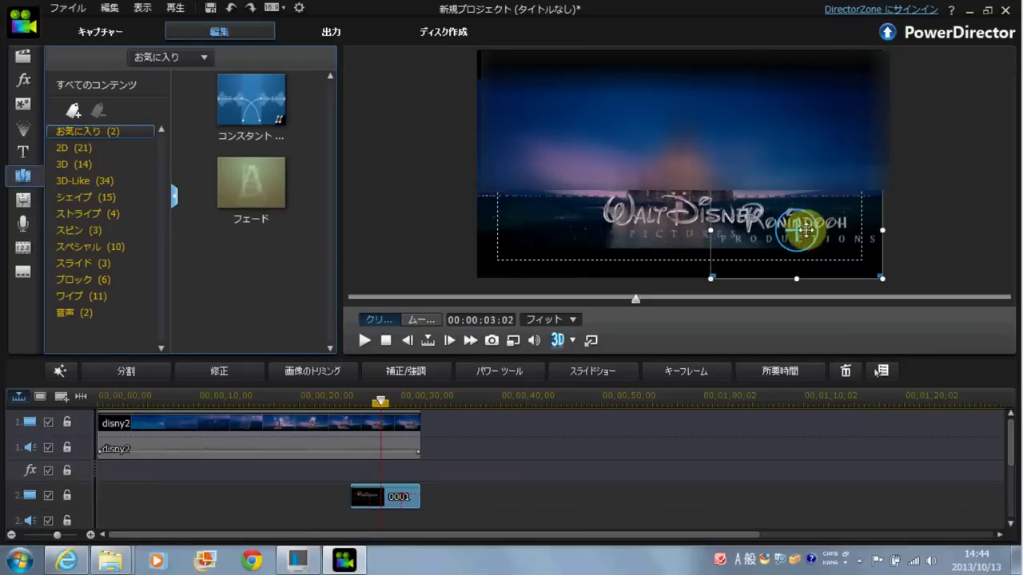
pyautogui.moveTo(788, 234); pyautogui.dragTo(689, 219)
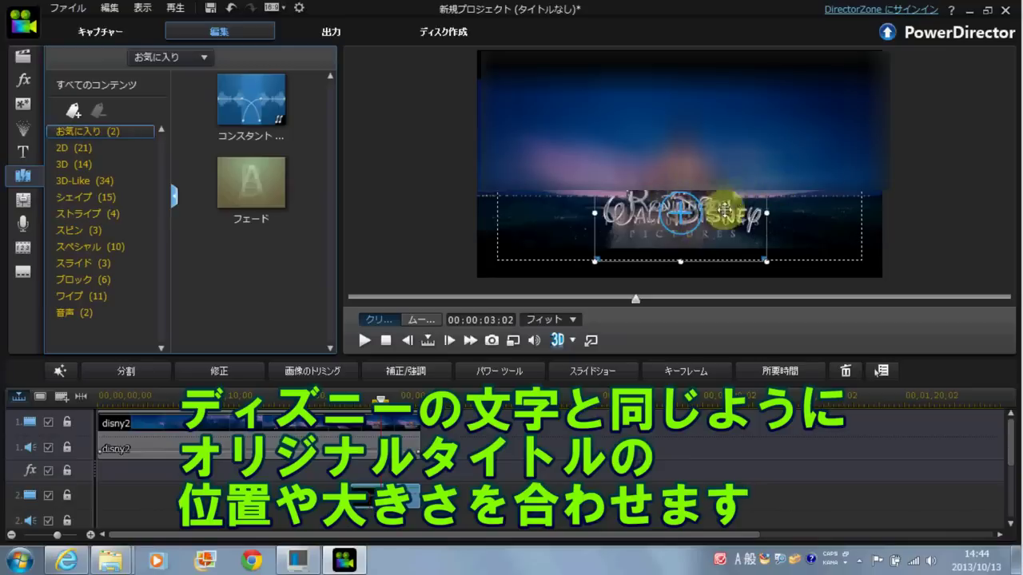
pyautogui.moveTo(674, 217); pyautogui.dragTo(656, 220)
pyautogui.moveTo(745, 262); pyautogui.dragTo(781, 278)
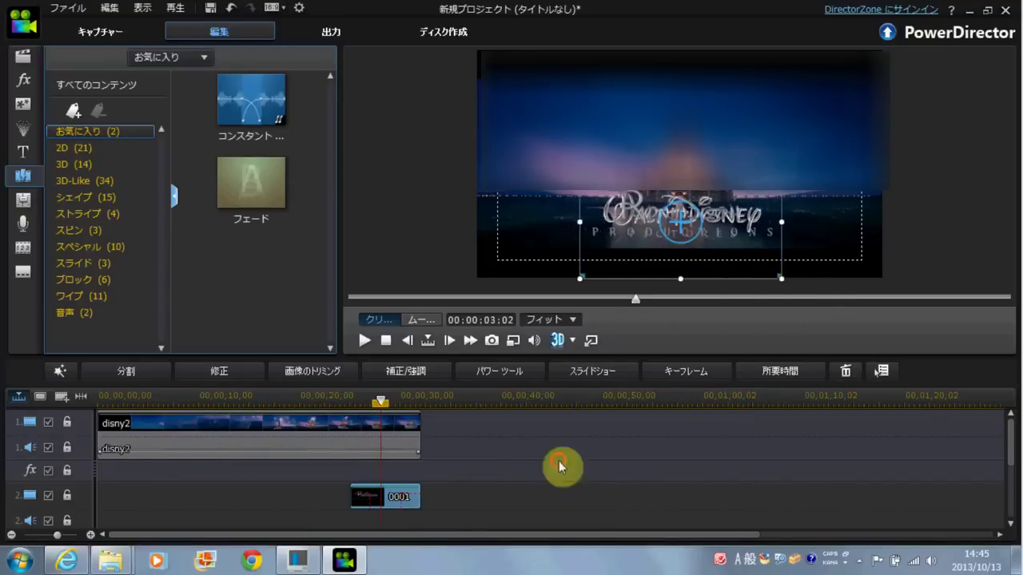
pyautogui.click(453, 446)
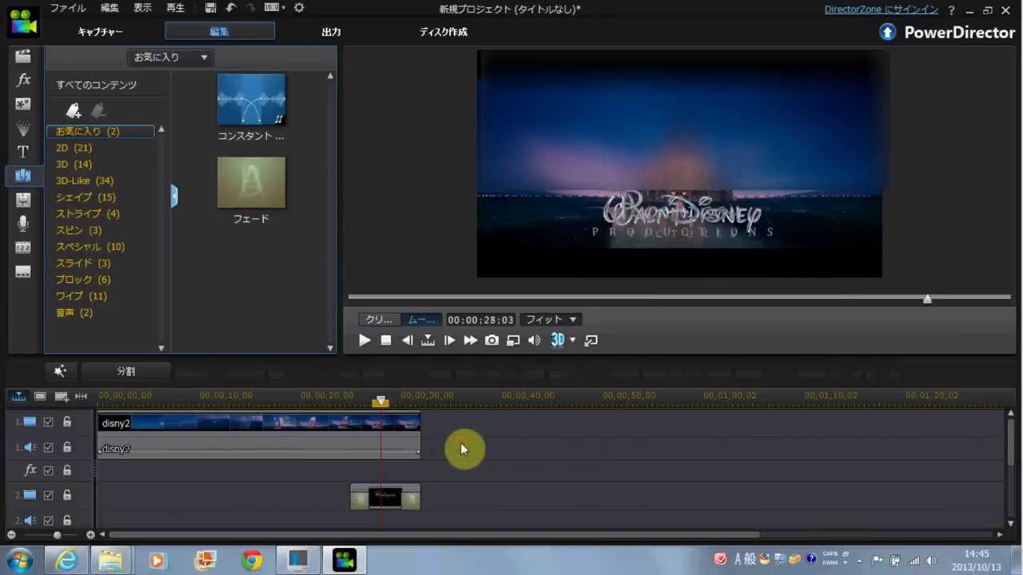
pyautogui.click(329, 403)
pyautogui.click(364, 341)
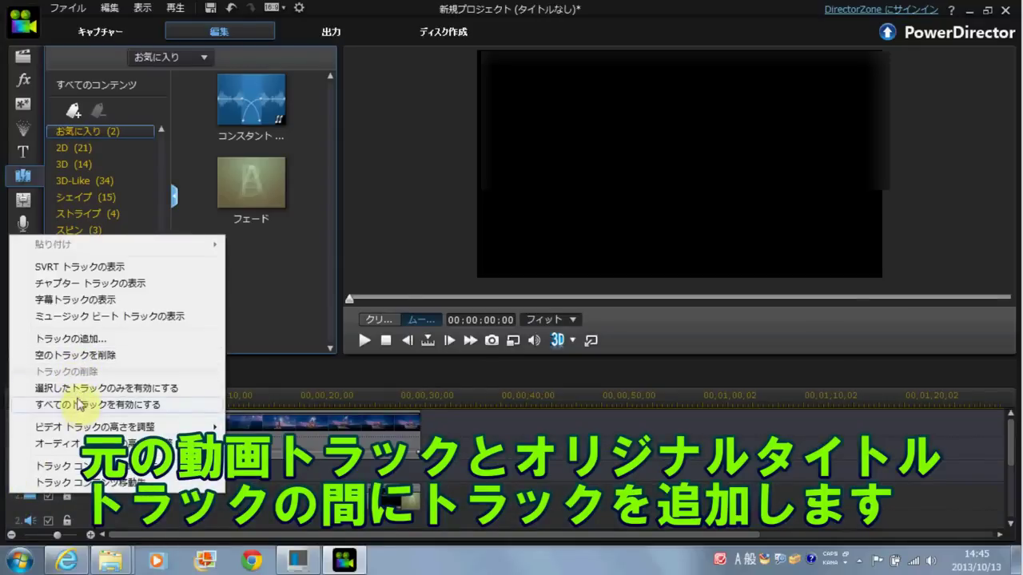
# - Add one video track and one audio track, both positioned above track 2
pyautogui.click(89, 340)
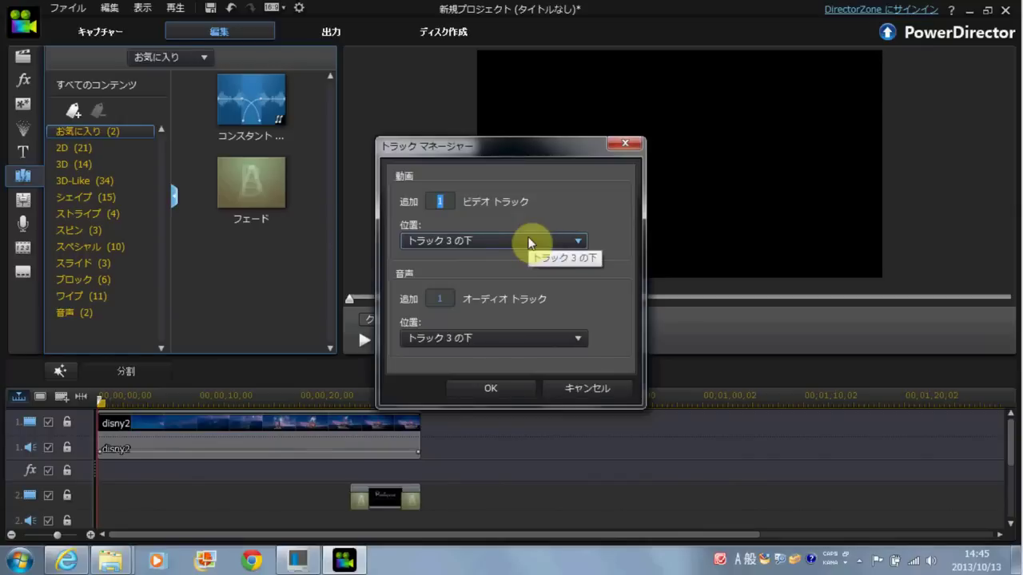
pyautogui.click(548, 242)
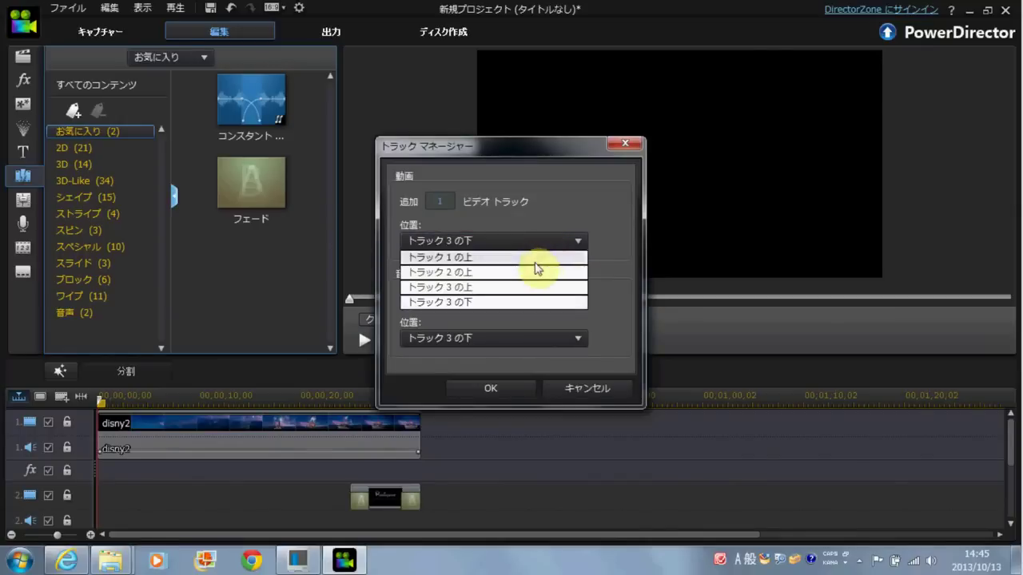
pyautogui.click(534, 273)
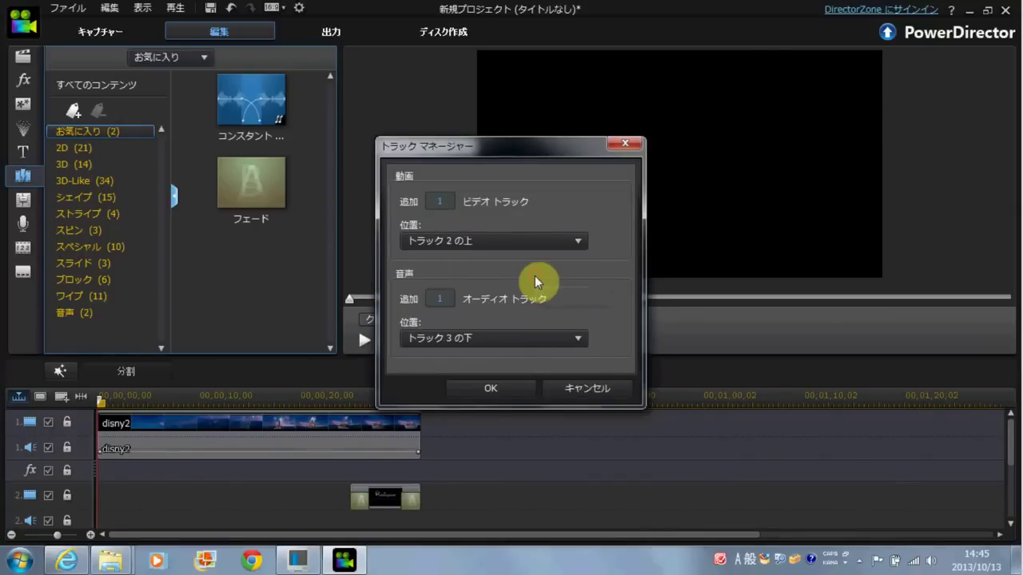
pyautogui.click(560, 340)
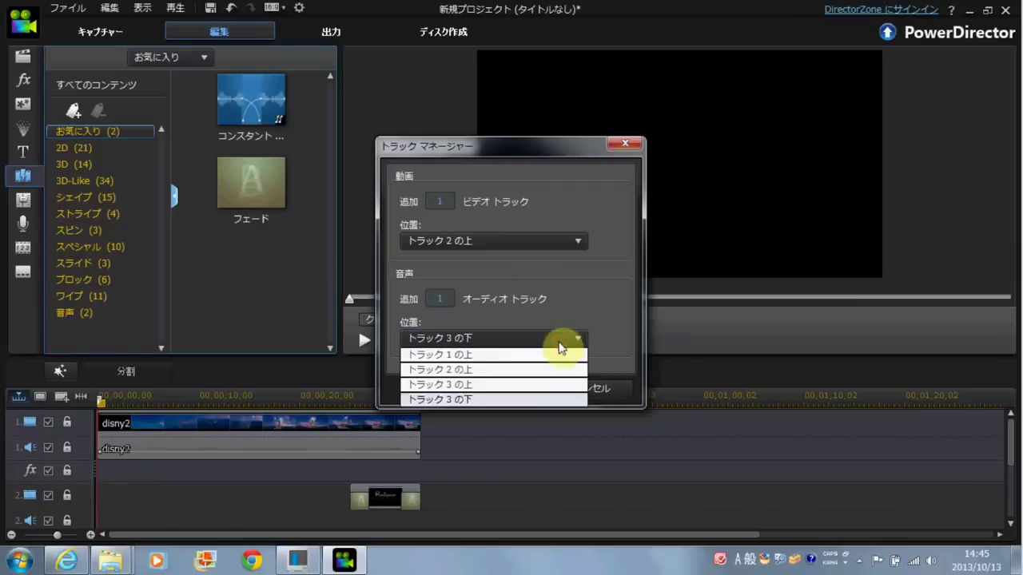
pyautogui.click(545, 368)
pyautogui.click(518, 390)
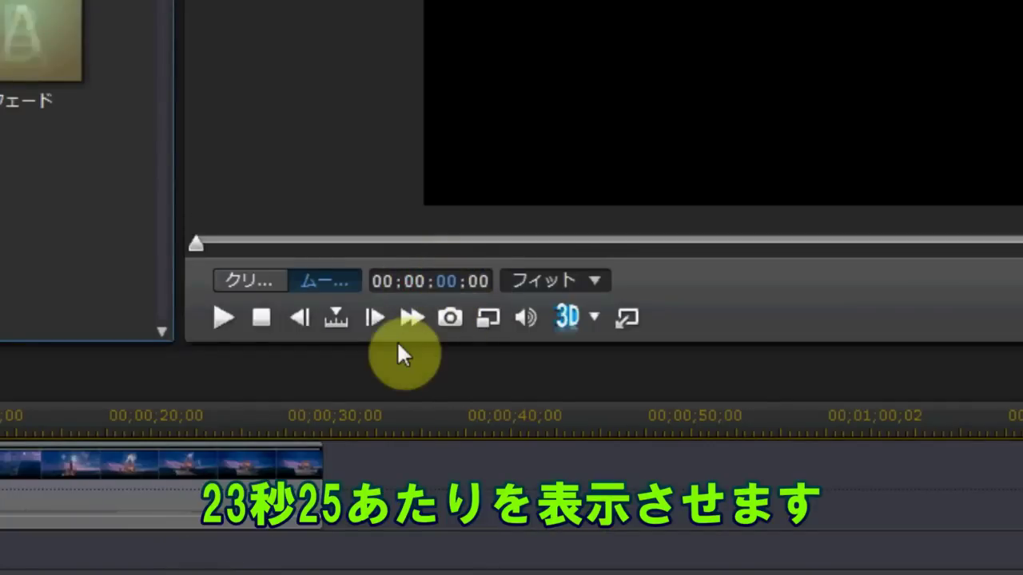
# - Take a snapshot of the movie frame at 00:00:23:25 and save it as スクリーンショット.jpg
pyautogui.write('23:')
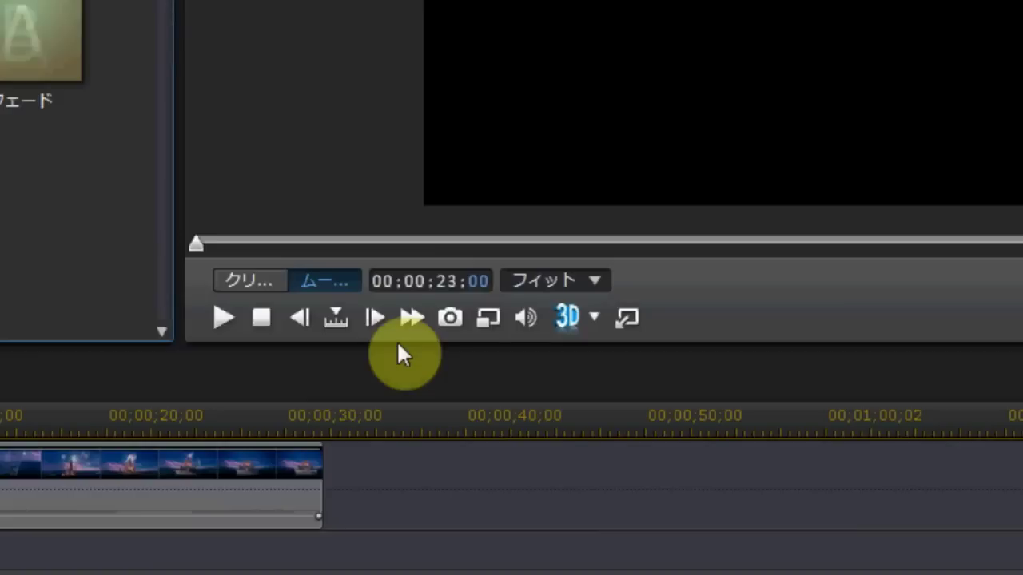
pyautogui.write('25')
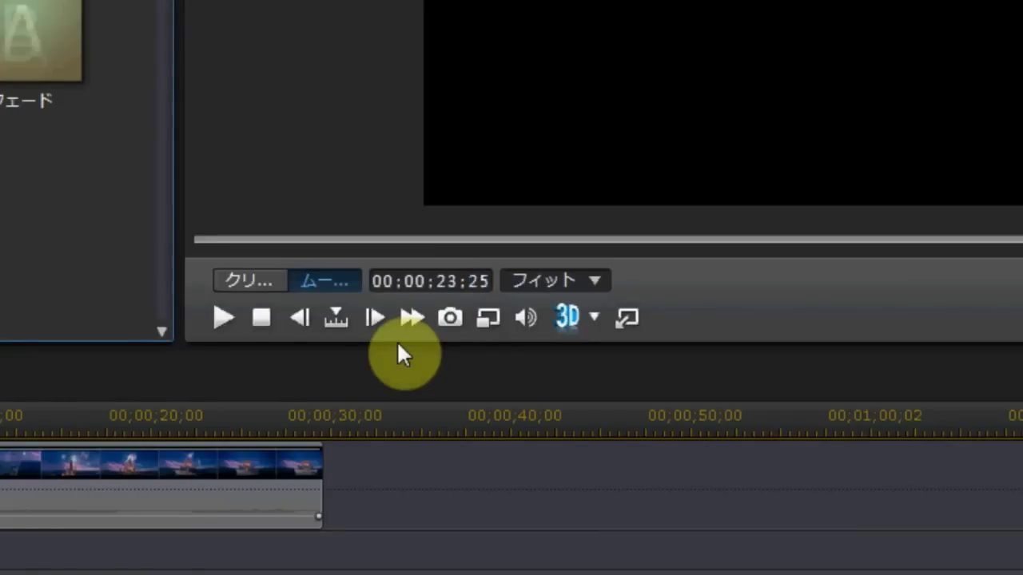
pyautogui.press('Return')
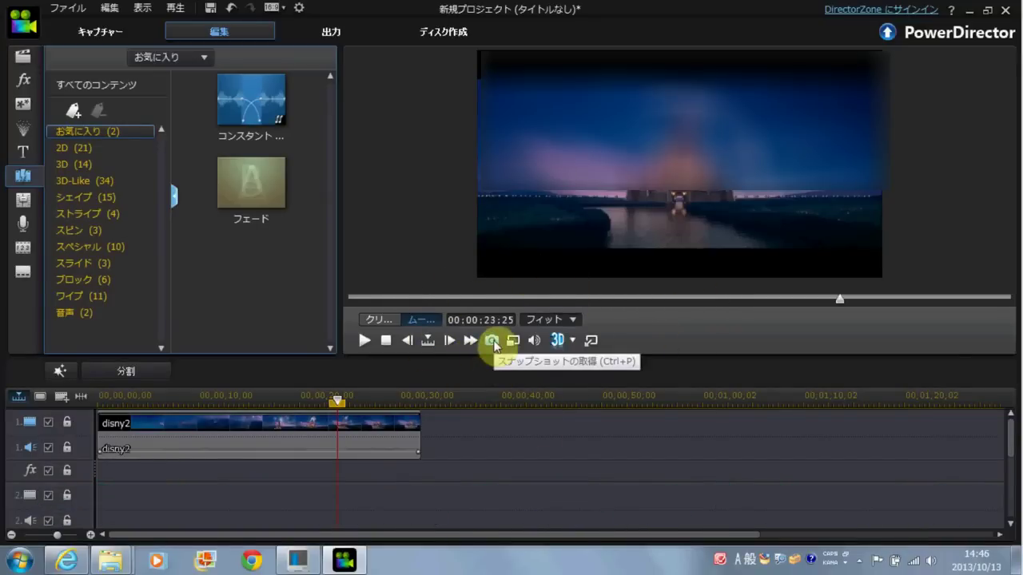
pyautogui.click(492, 341)
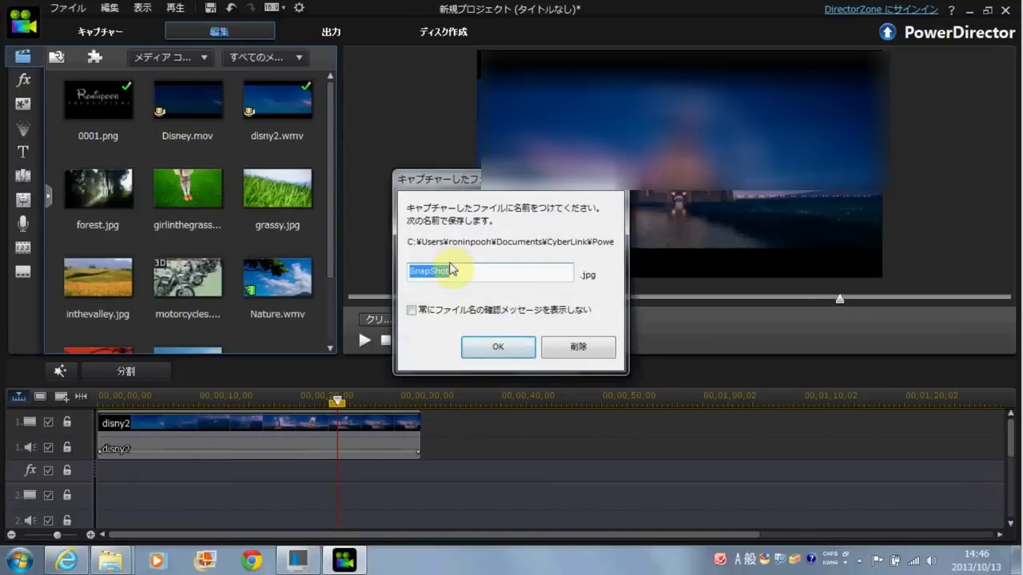
pyautogui.write('su')
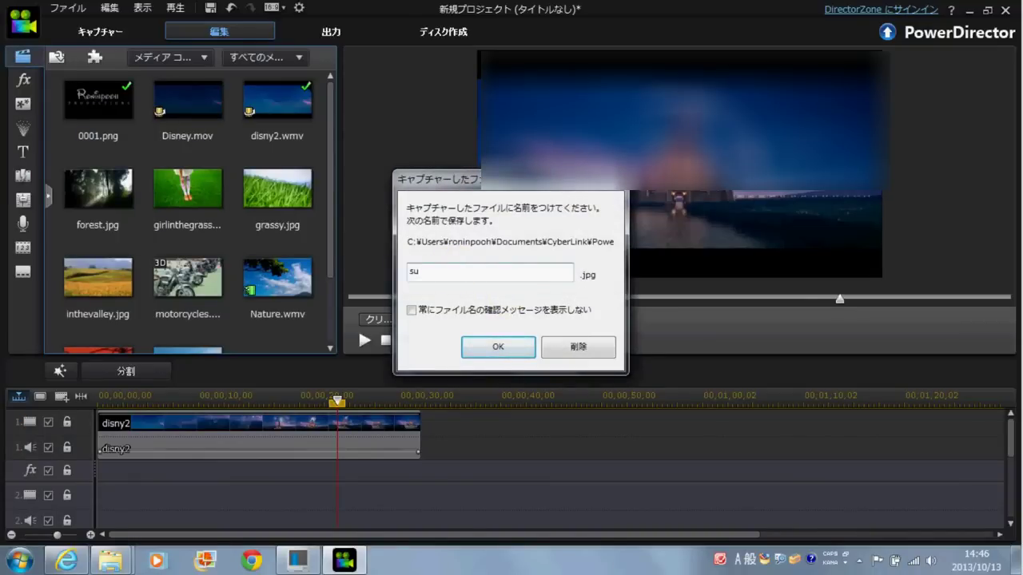
pyautogui.write('sk')
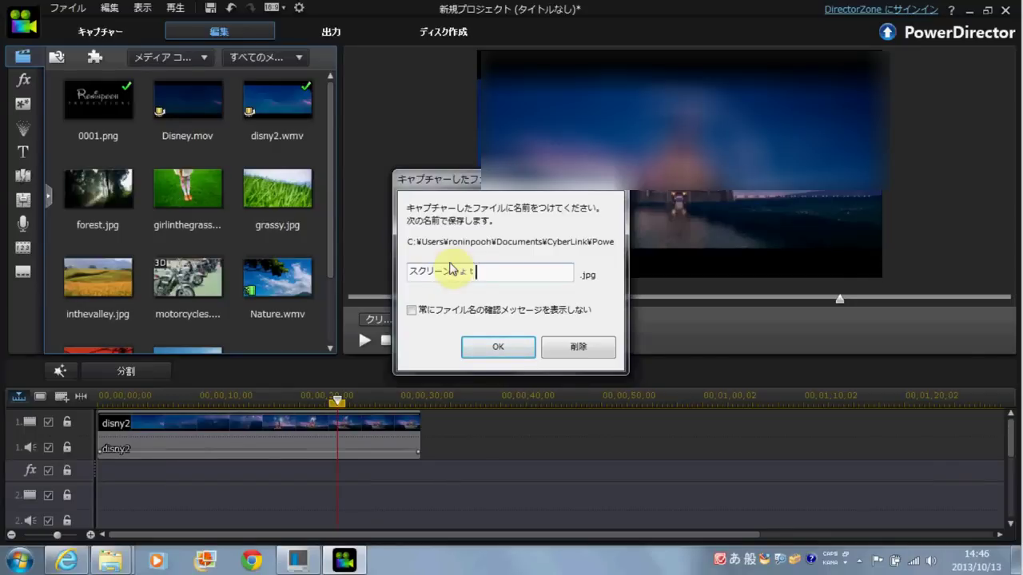
pyautogui.click(498, 345)
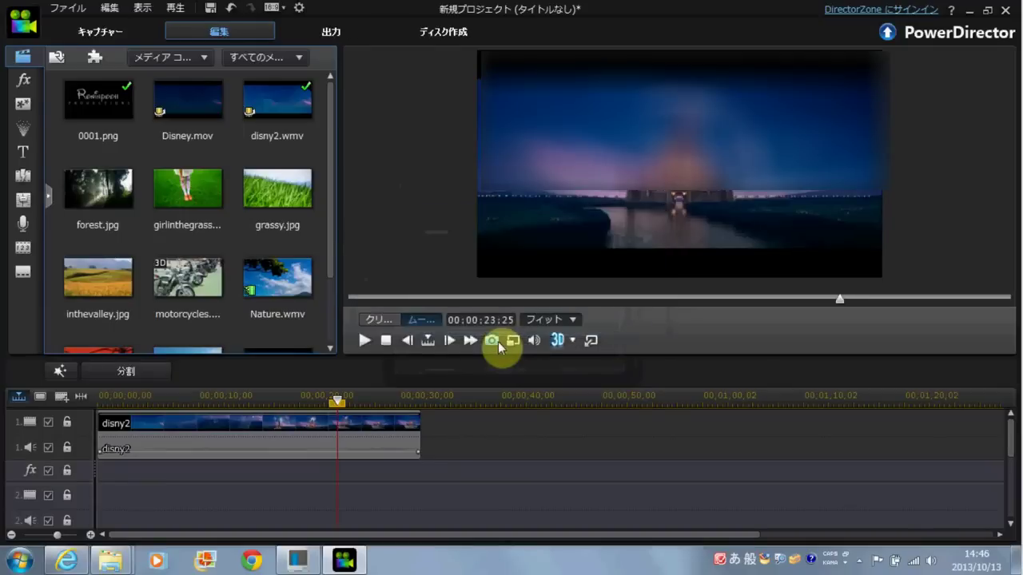
# - Place the スクリーンショット snapshot on the new track 2 from 00:00:23:25 to the end of the disny2 clip
pyautogui.moveTo(330, 241); pyautogui.dragTo(332, 306)
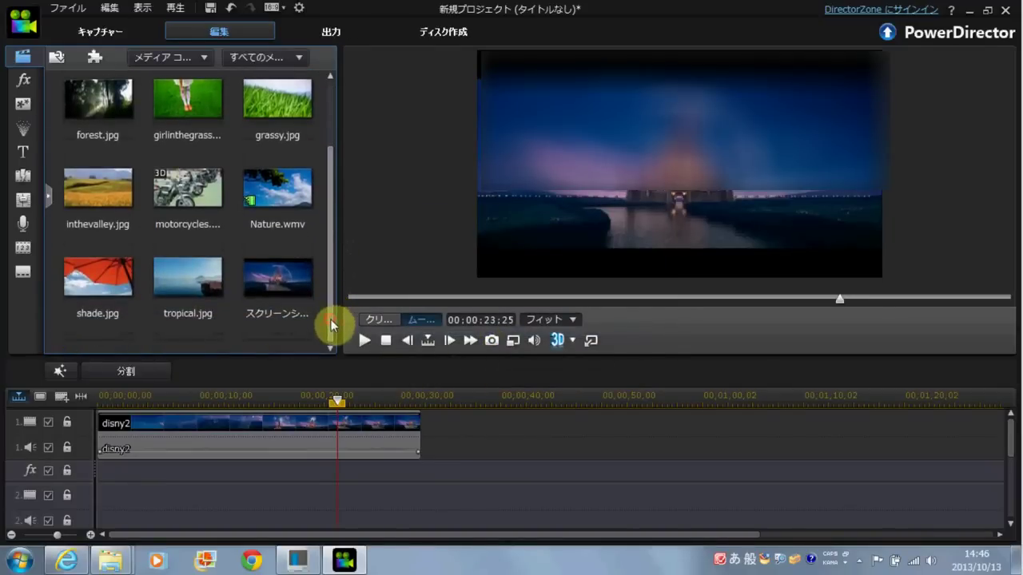
pyautogui.click(272, 294)
pyautogui.moveTo(271, 294); pyautogui.dragTo(416, 487)
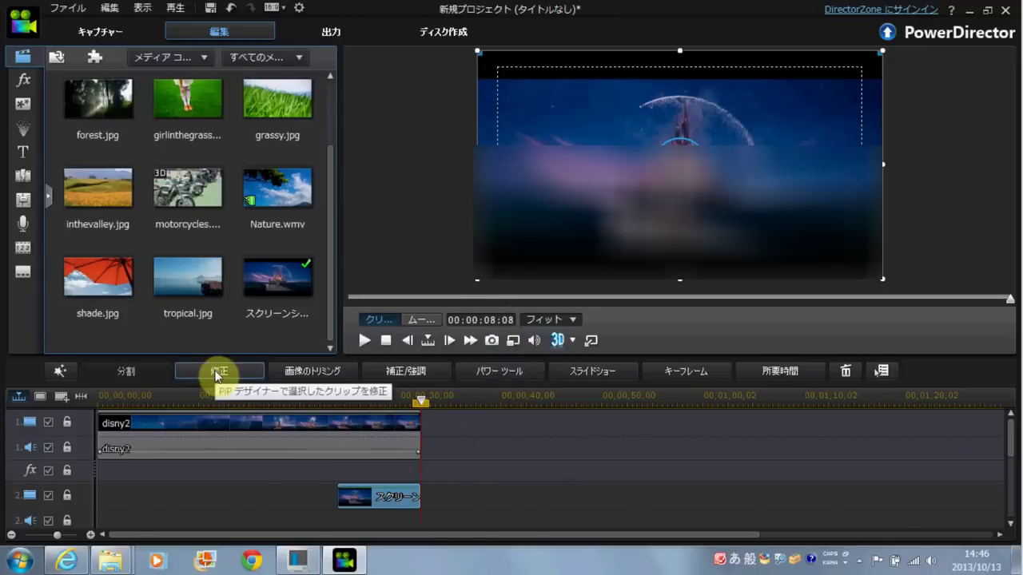
# - Apply a rectangular mask to the snapshot clip in PiP Designer and shrink it over the middle of the Disney lettering at 00:00:05:18
pyautogui.click(216, 373)
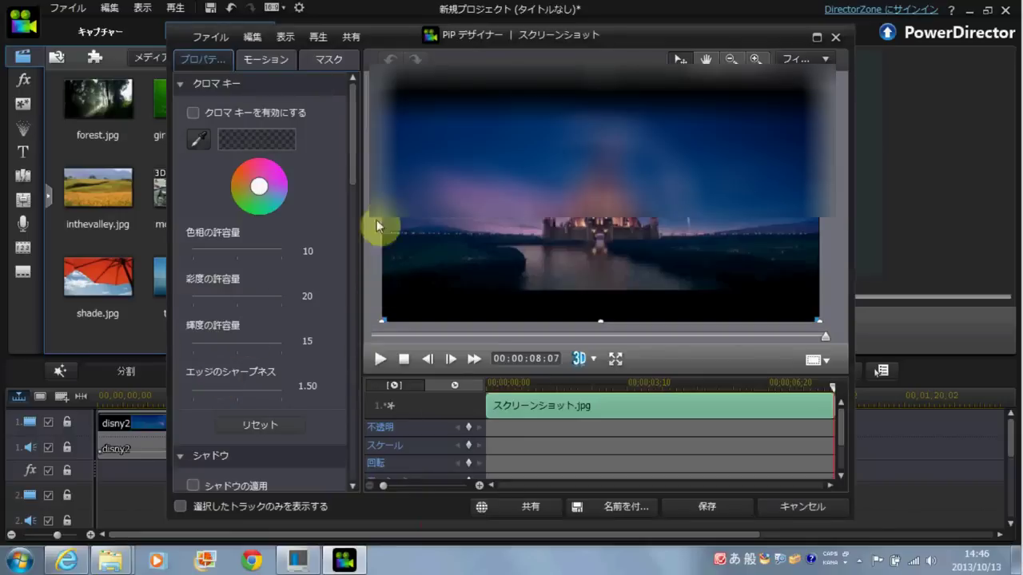
pyautogui.click(330, 59)
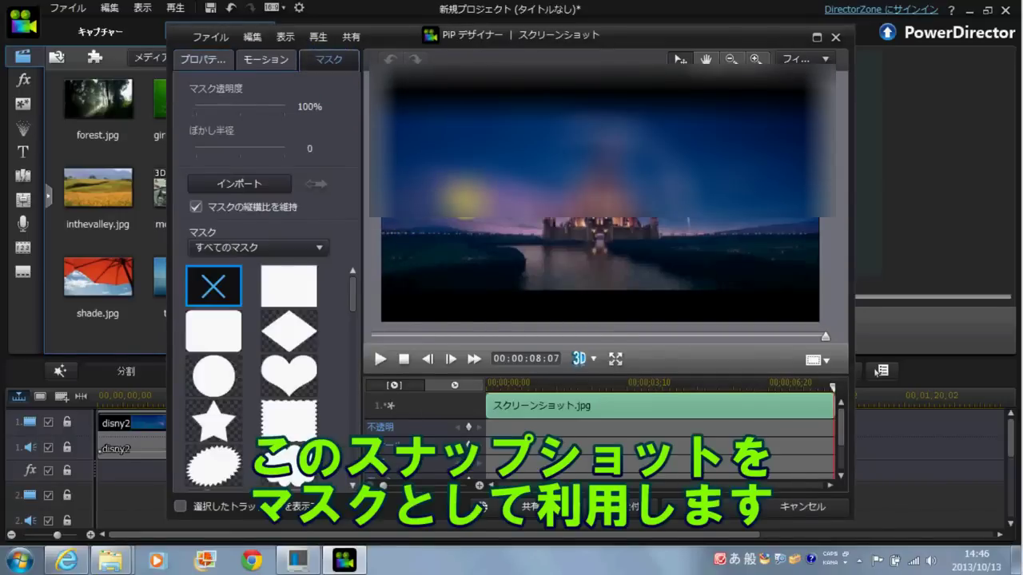
pyautogui.click(292, 290)
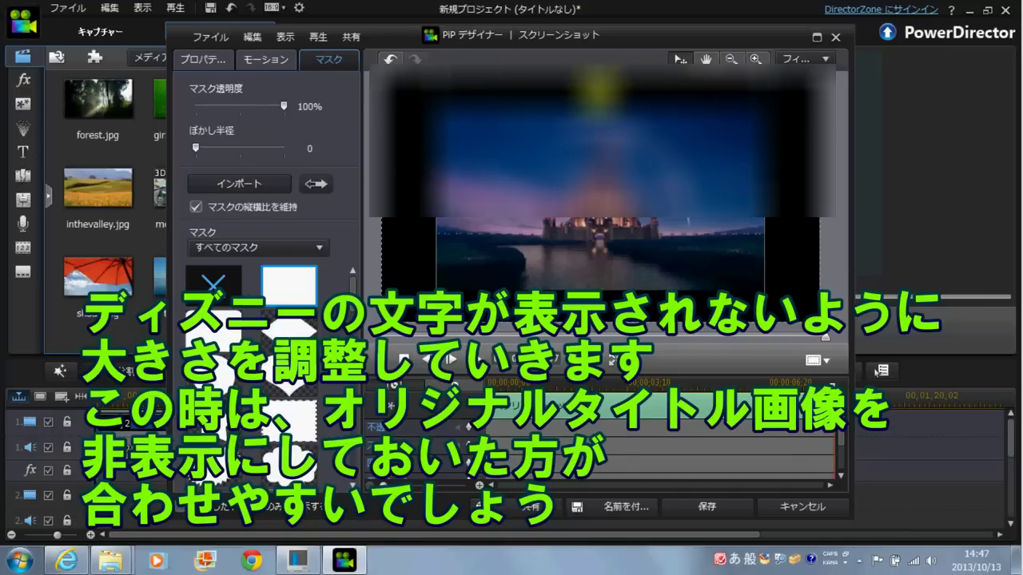
pyautogui.click(680, 337)
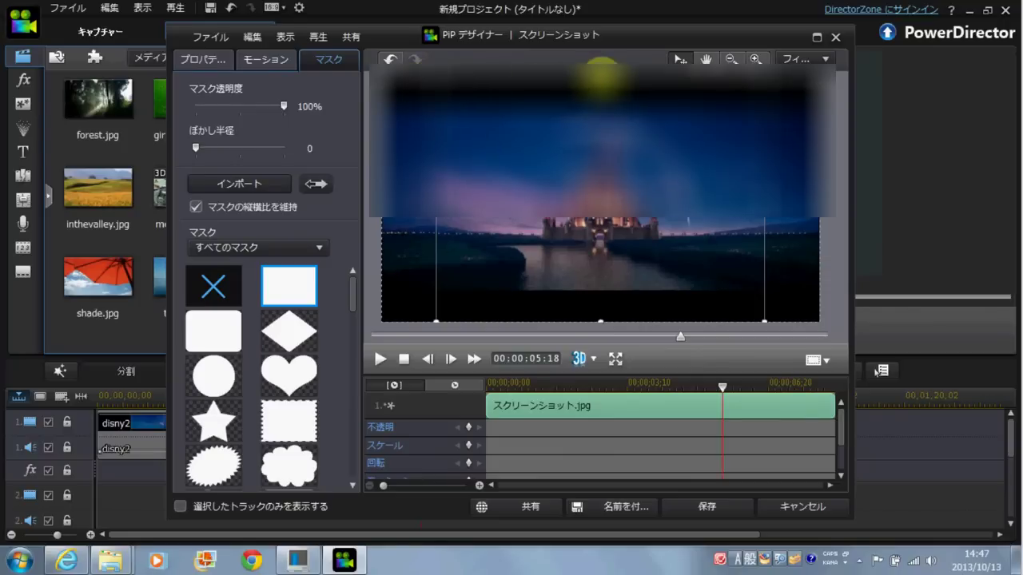
pyautogui.moveTo(599, 224); pyautogui.dragTo(600, 229)
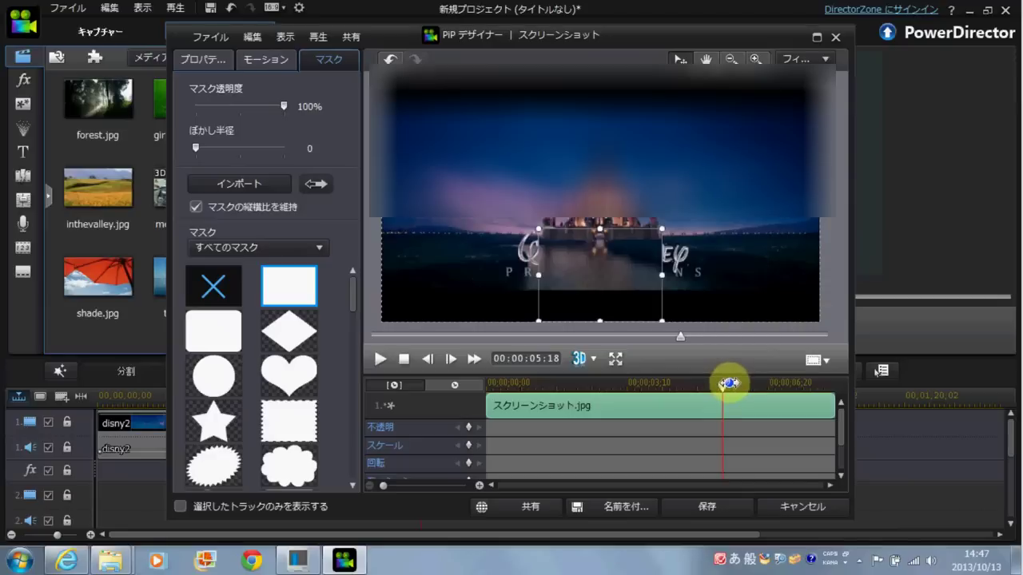
pyautogui.moveTo(662, 275)
pyautogui.mouseDown()
pyautogui.moveTo(673, 283)
pyautogui.moveTo(663, 289)
pyautogui.mouseUp()
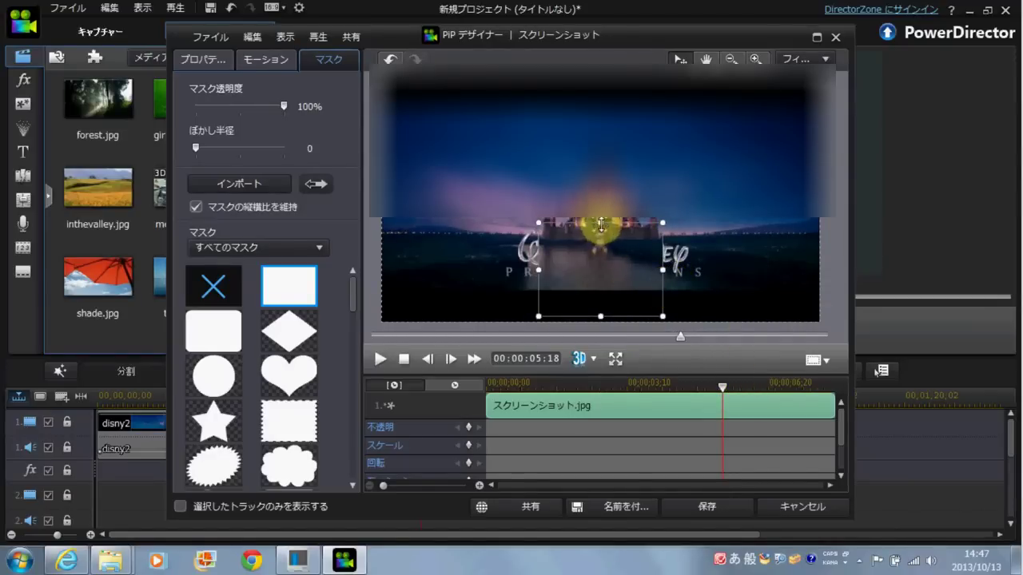
pyautogui.moveTo(601, 225); pyautogui.dragTo(601, 226)
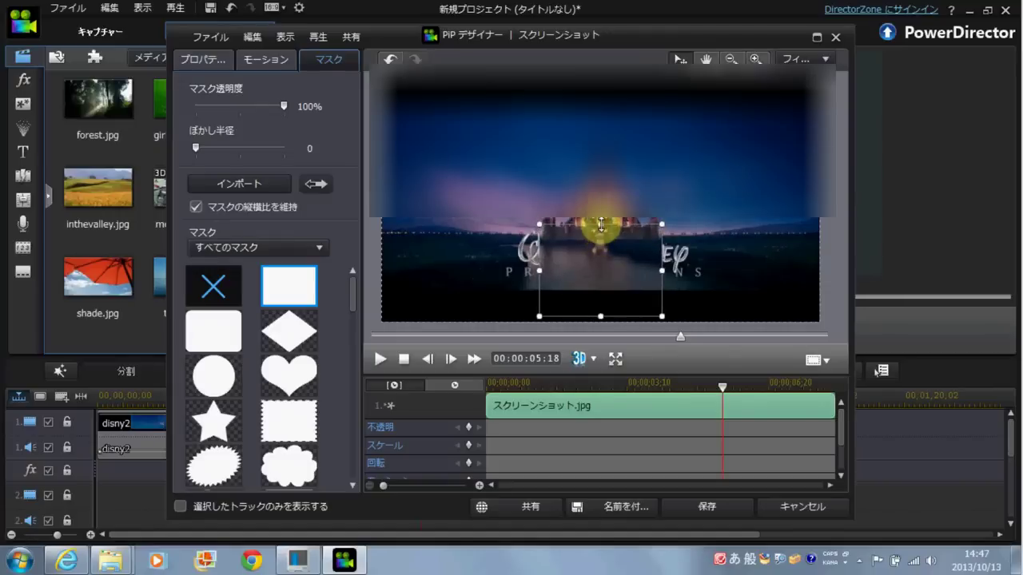
# - Turn off the mask's aspect ratio lock, widen the mask on both sides to cover all the Disney lettering, and save it
pyautogui.click(197, 207)
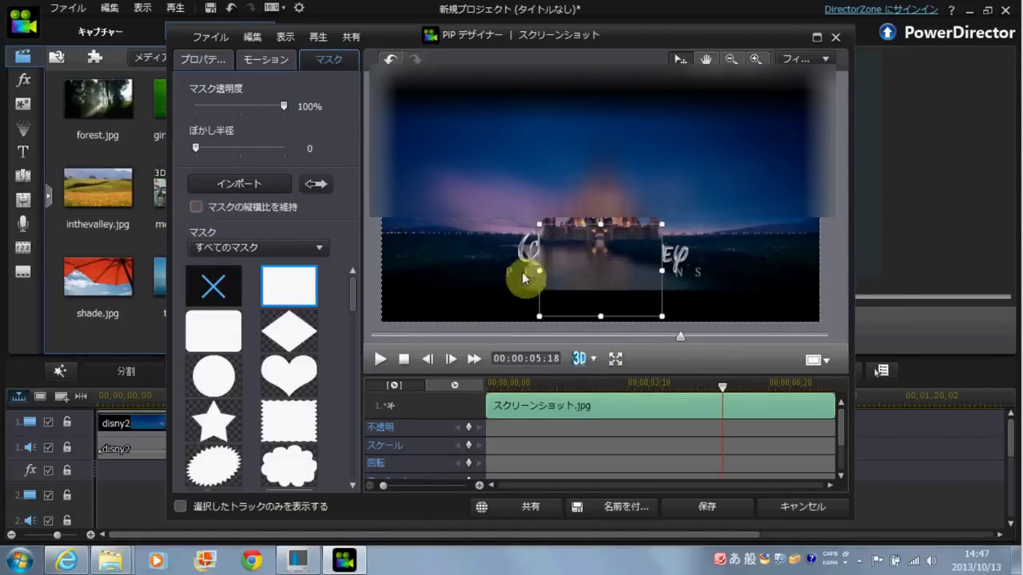
pyautogui.moveTo(537, 271); pyautogui.dragTo(496, 284)
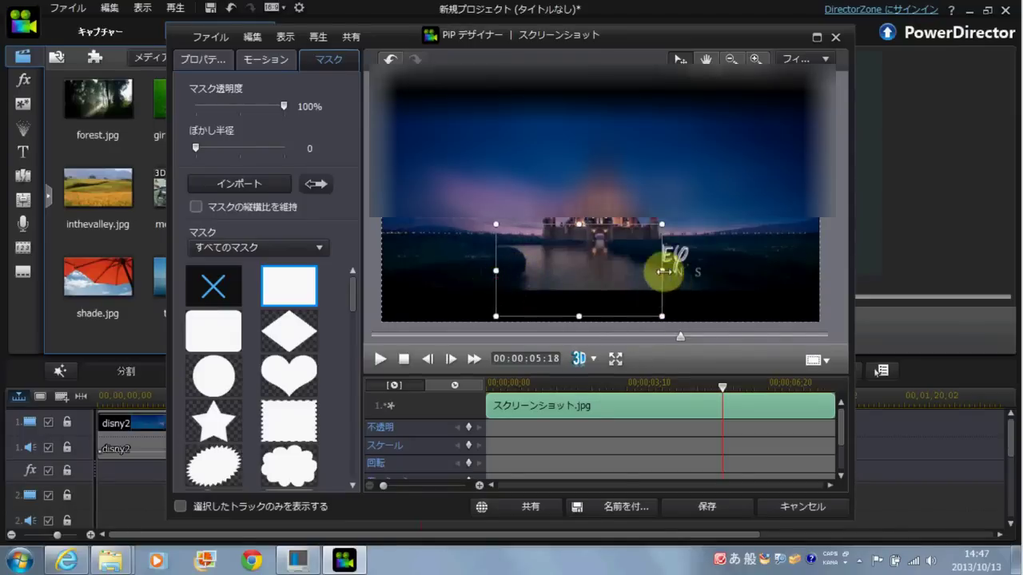
pyautogui.moveTo(662, 270); pyautogui.dragTo(702, 270)
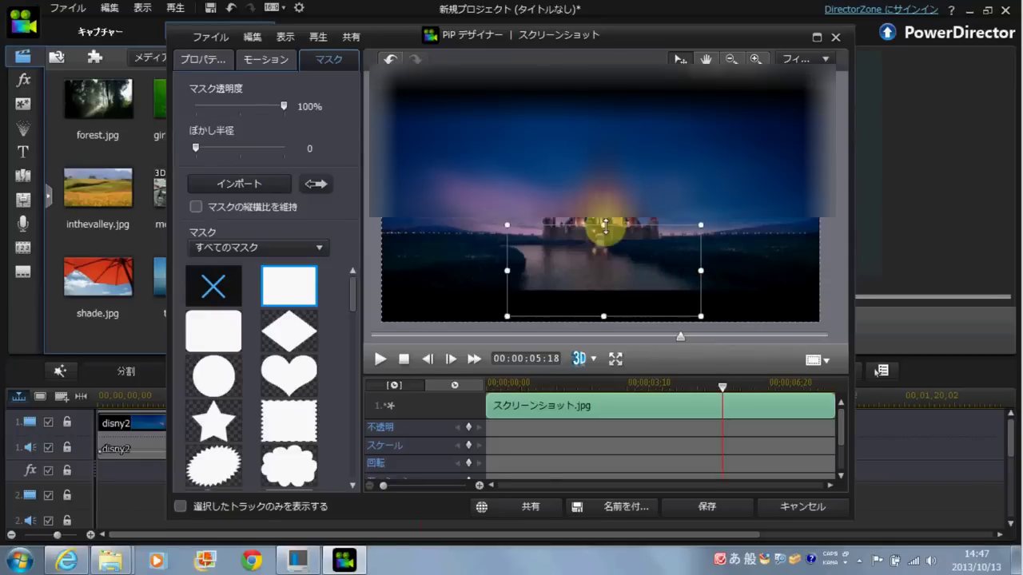
pyautogui.click(734, 509)
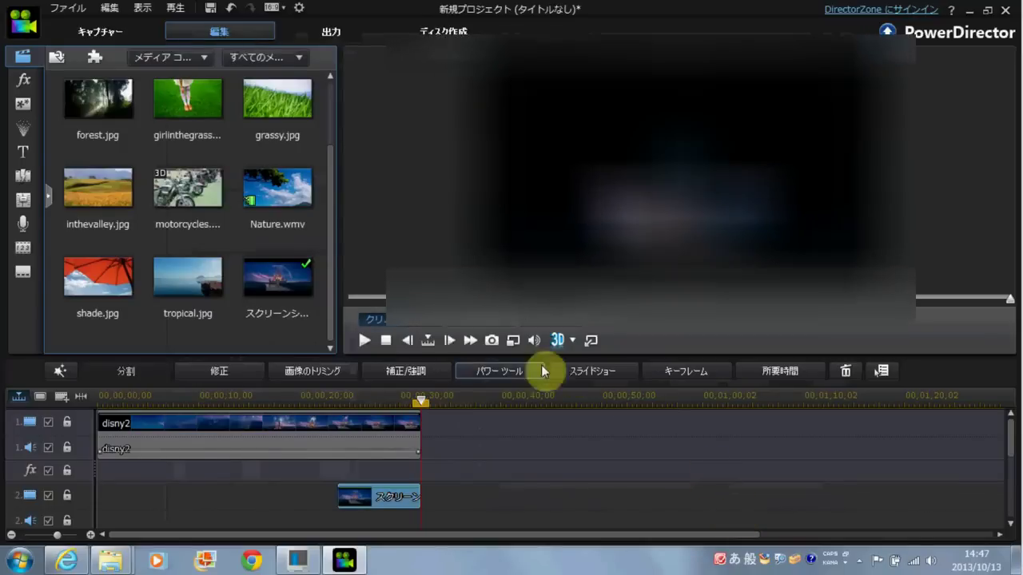
# - Preview the masked opening through to its end, then add a Fade transition at the end of the timeline
pyautogui.click(541, 484)
pyautogui.press('space')
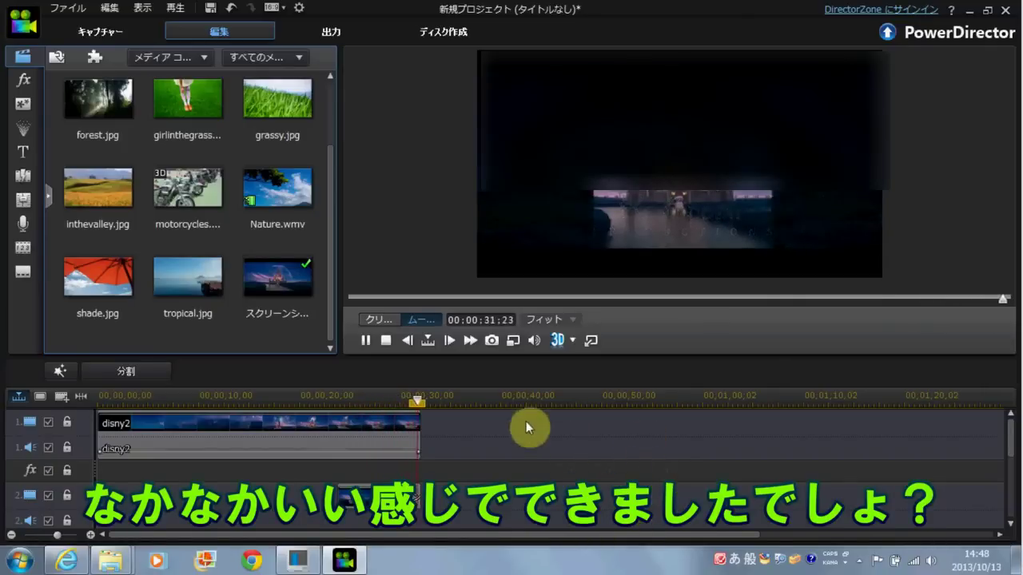
pyautogui.click(386, 340)
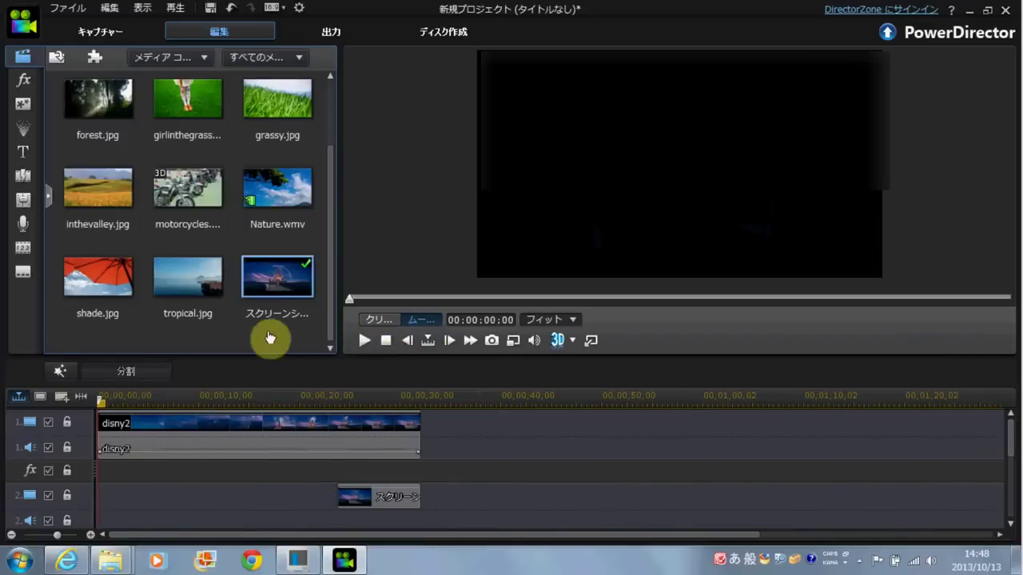
pyautogui.click(23, 175)
pyautogui.moveTo(267, 197); pyautogui.dragTo(417, 427)
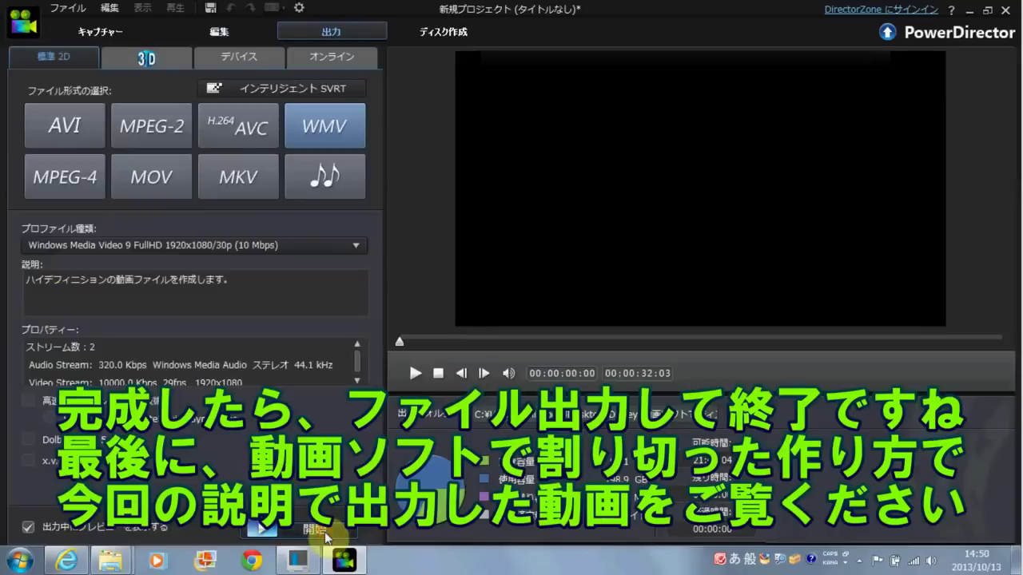
# - Start exporting the movie as WMV with the Windows Media Video 9 FullHD 1920x1080/30p (10 Mbps) profile
pyautogui.click(326, 535)
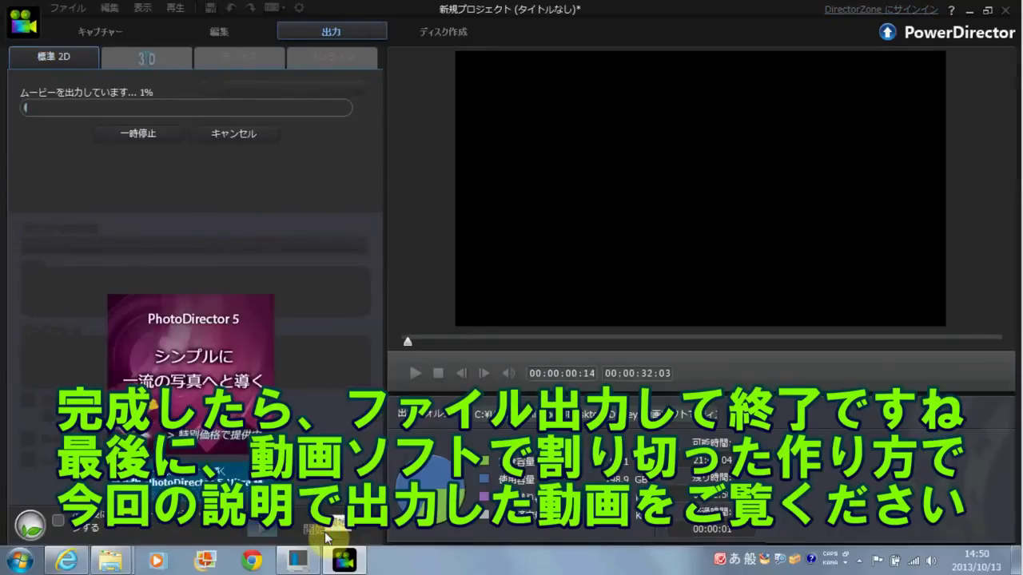